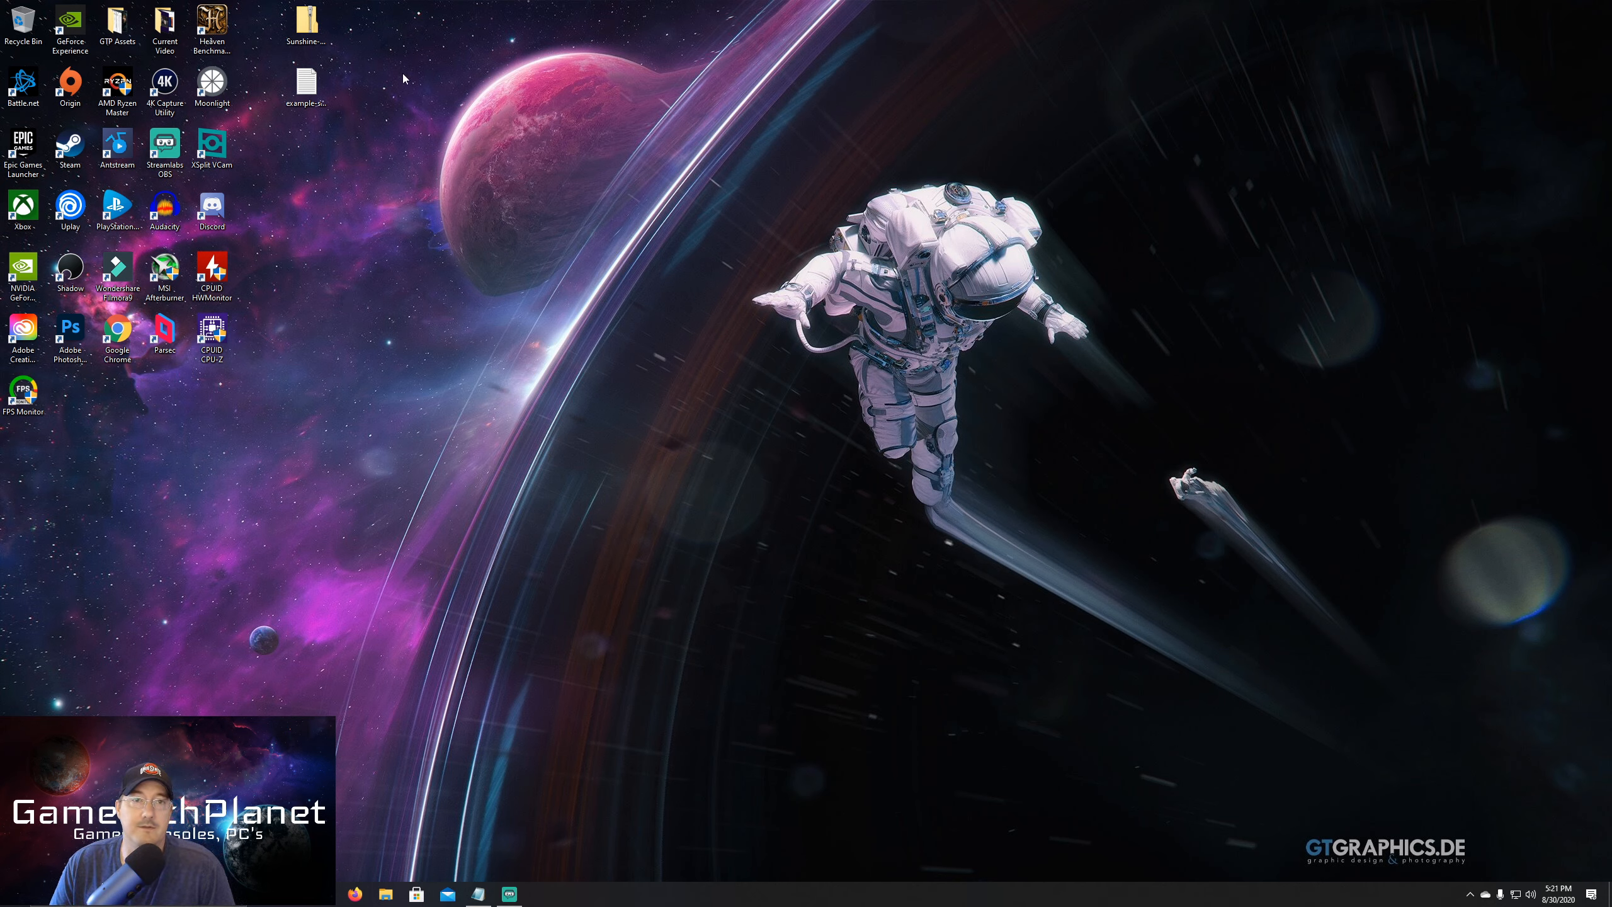
pyautogui.click(311, 31)
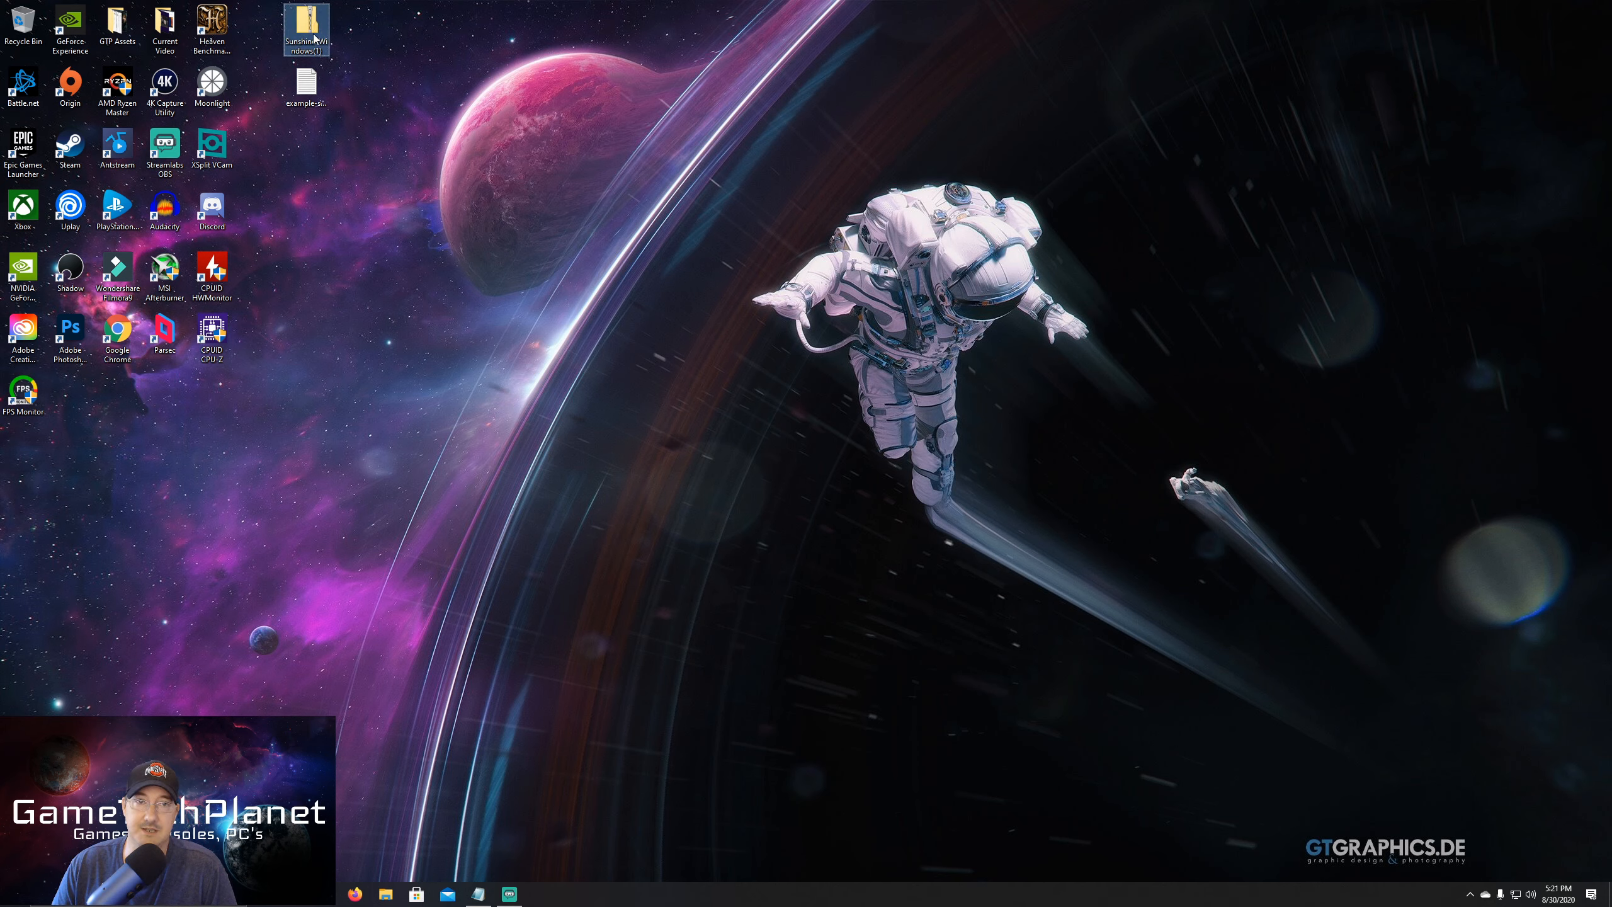
pyautogui.click(317, 31)
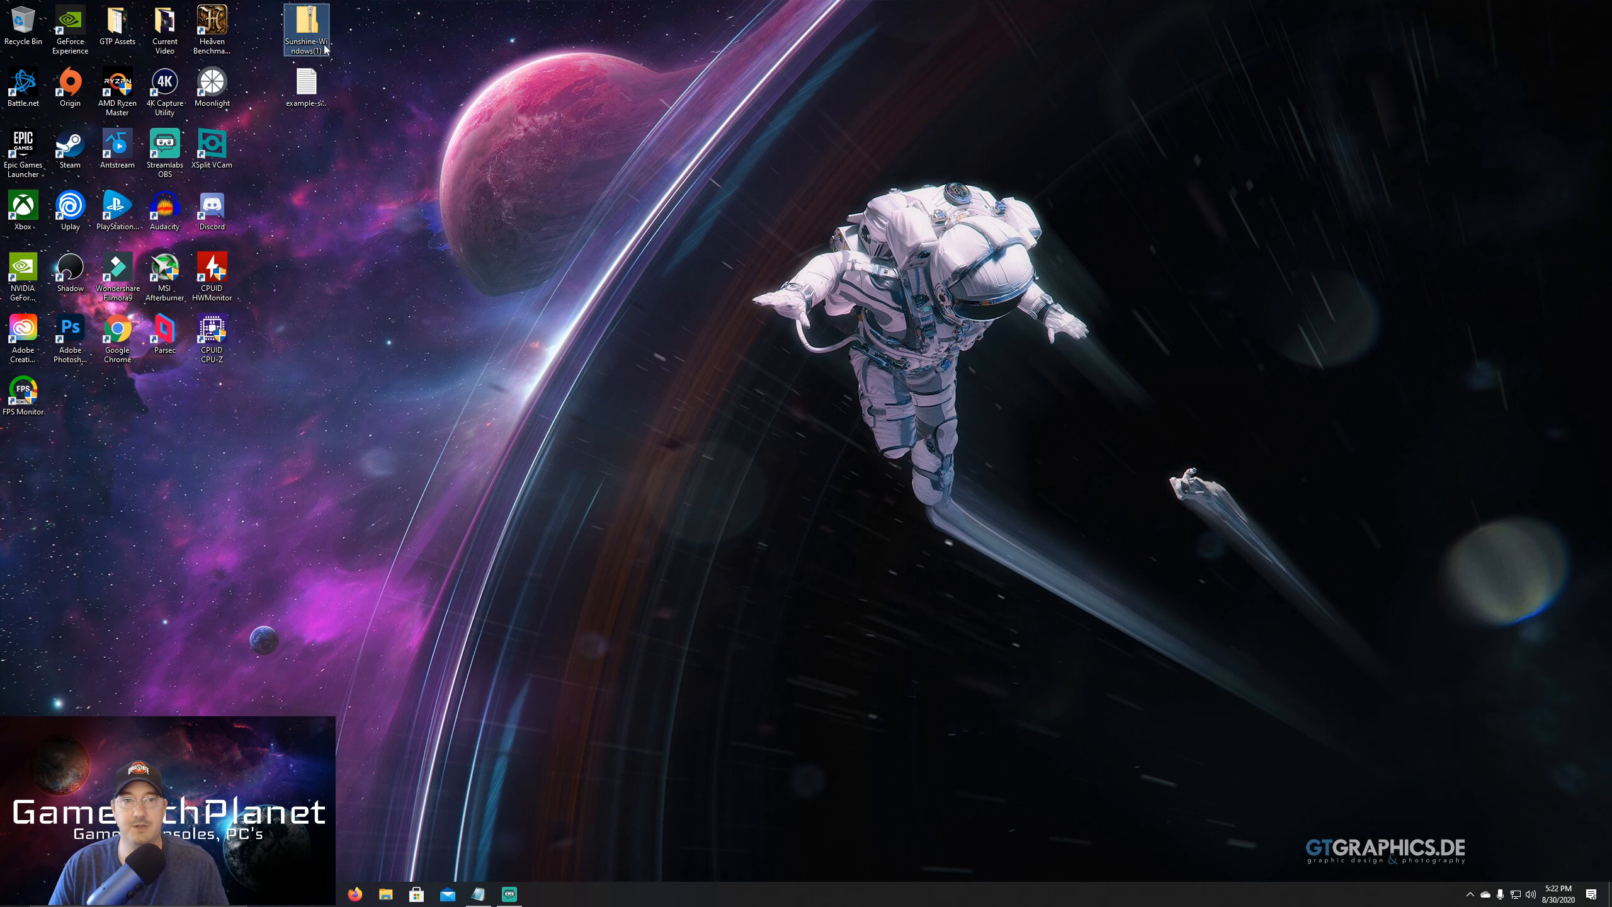
pyautogui.moveTo(309, 31)
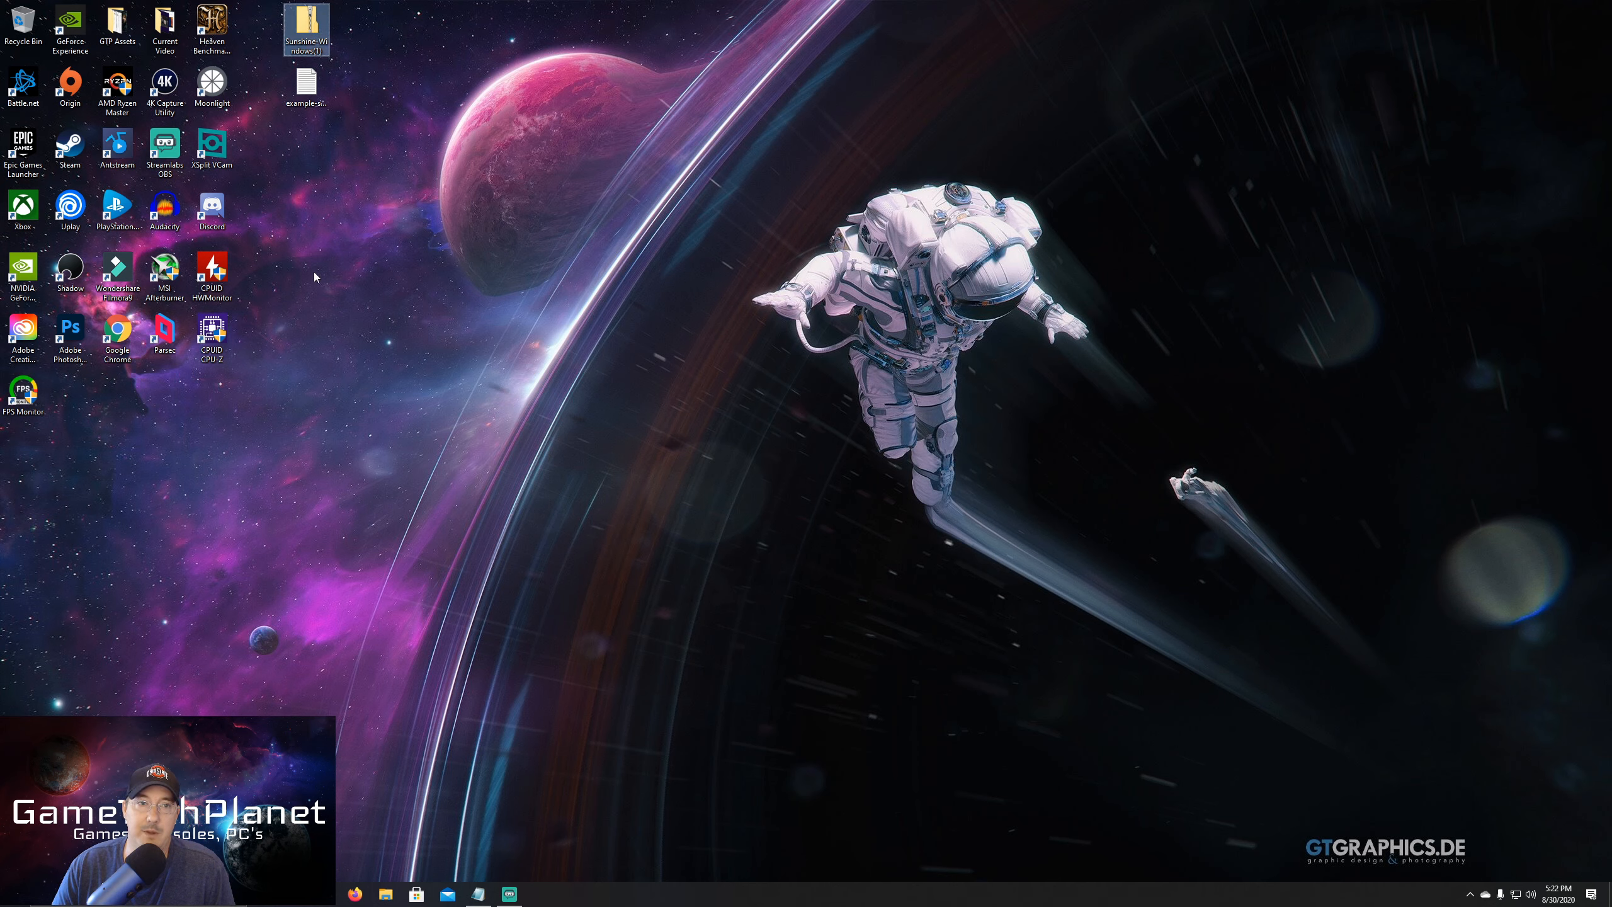
# Create a new desktop folder named sunshine and place it beside the XSplit VCam icon
pyautogui.rightClick(327, 179)
pyautogui.moveTo(390, 313)
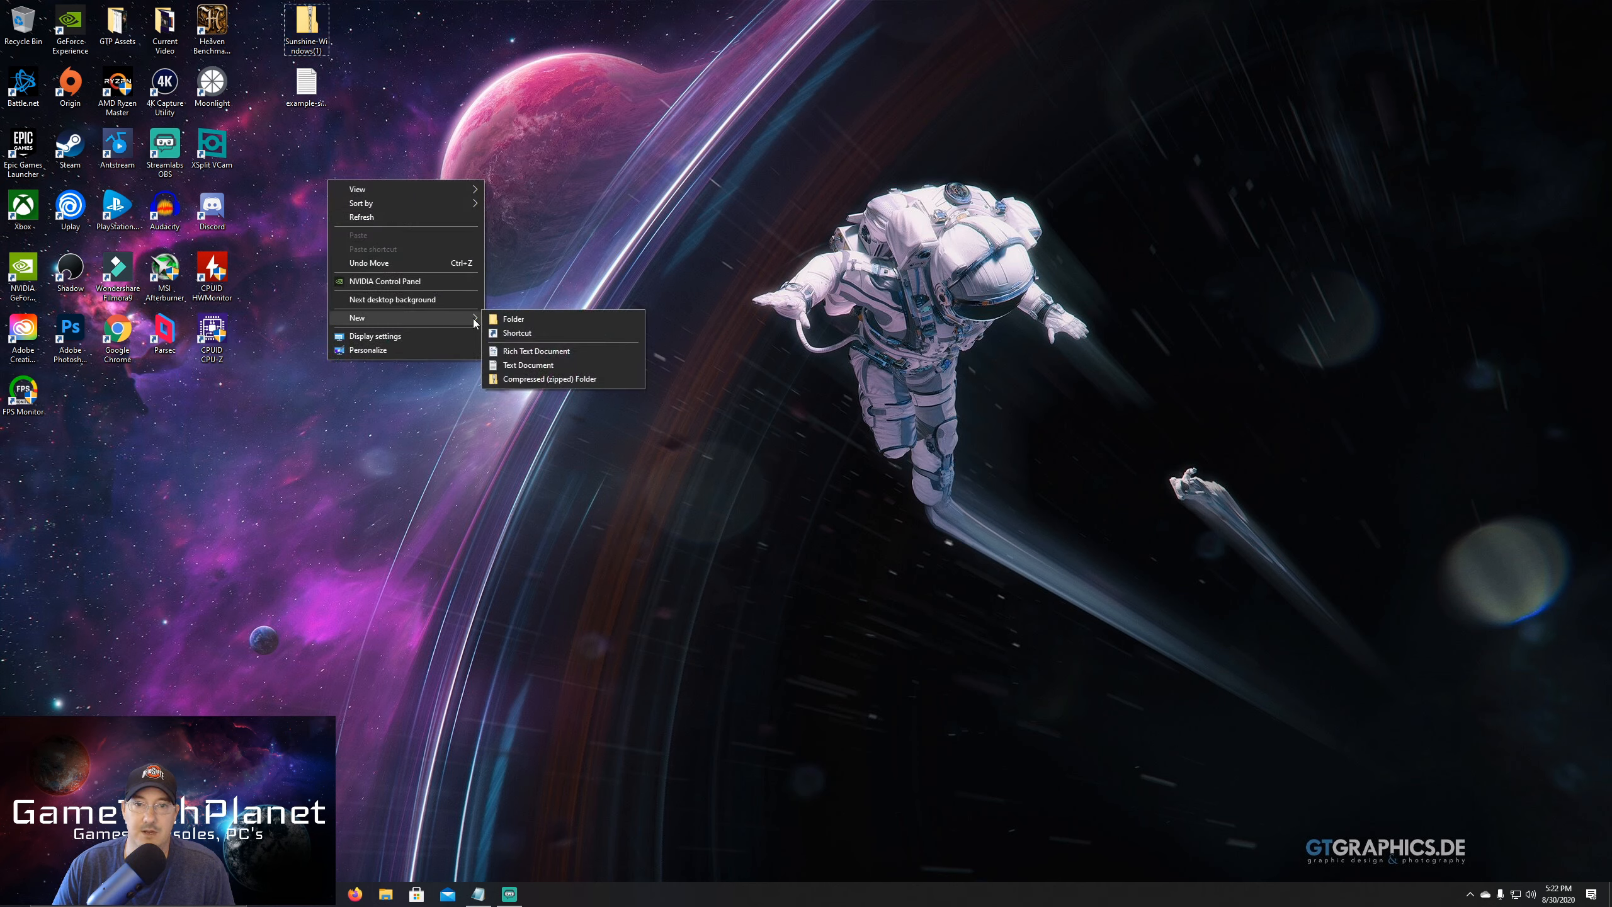
pyautogui.click(512, 318)
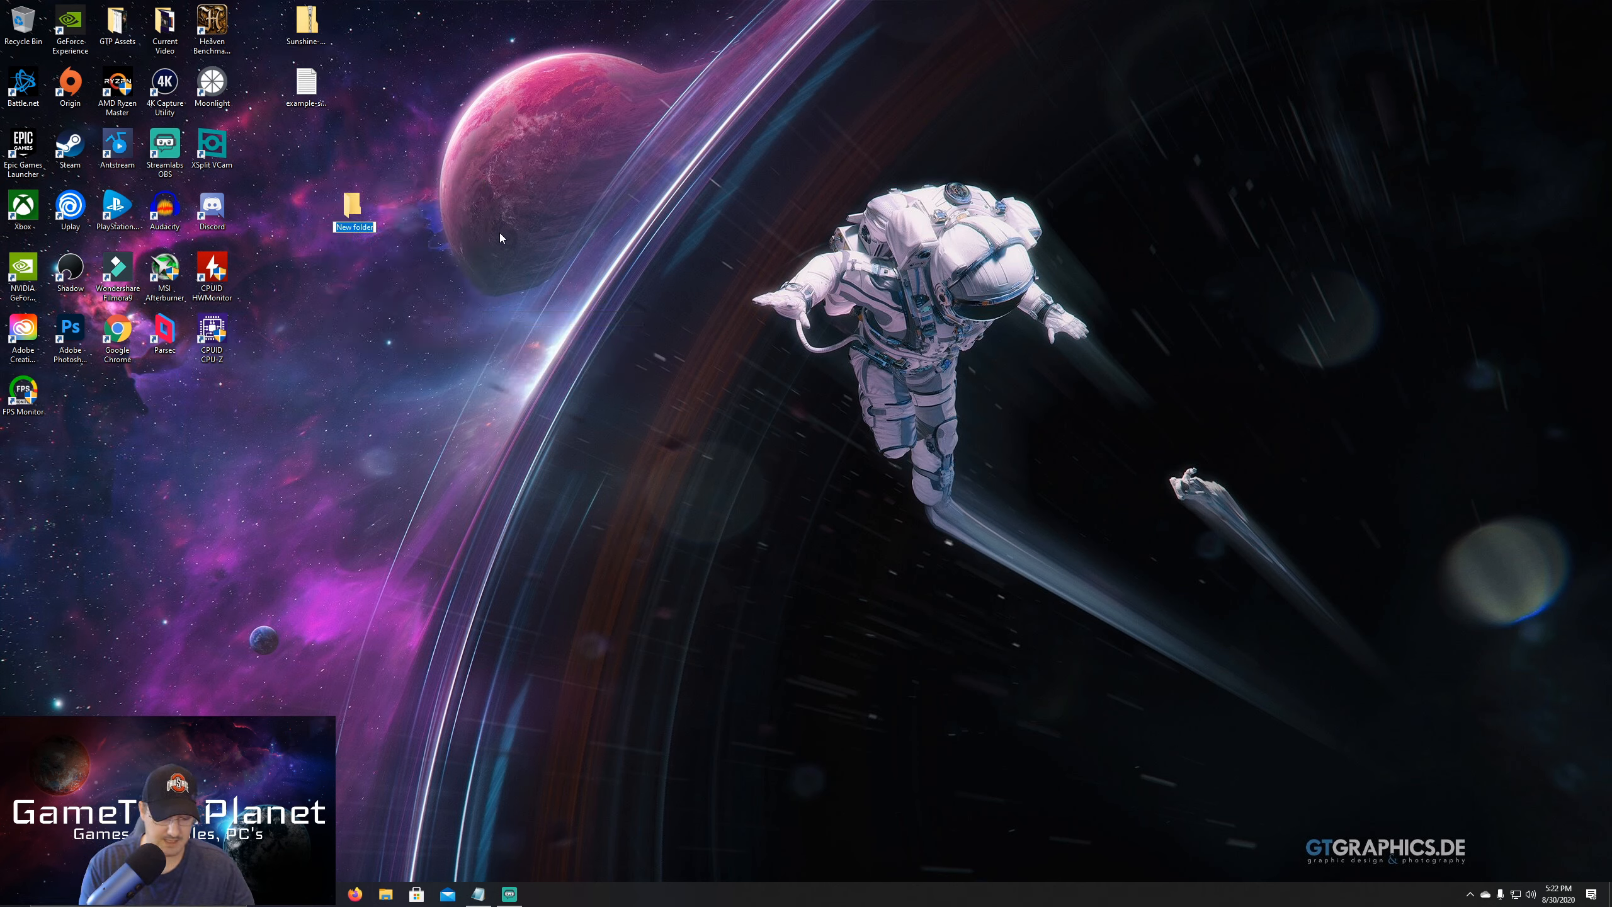
pyautogui.write('sunshine')
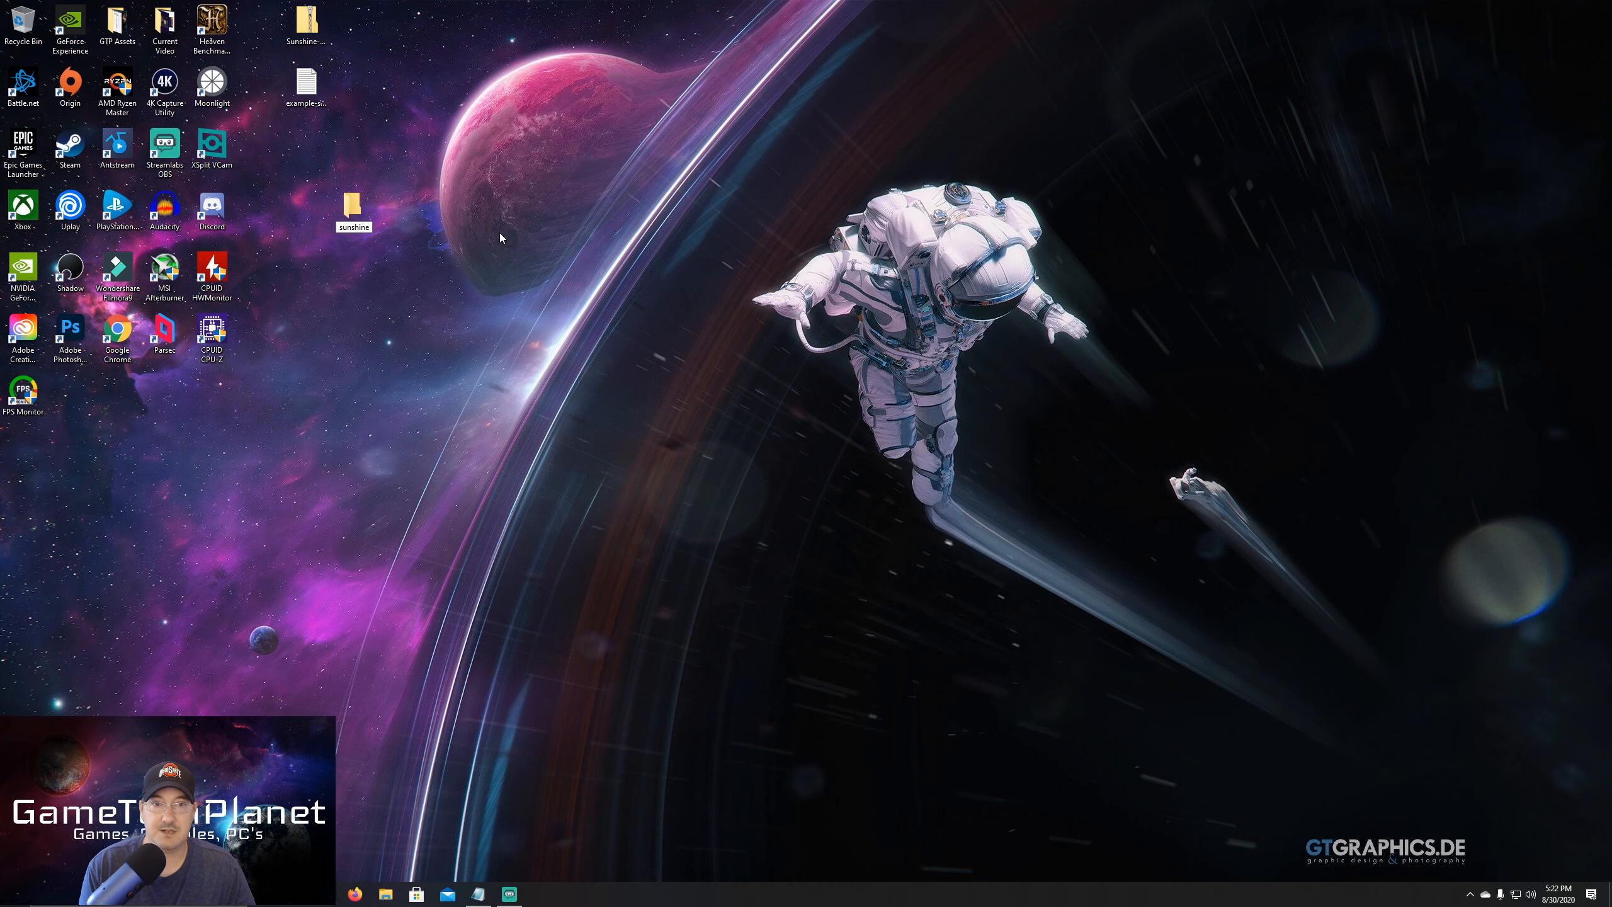
pyautogui.press('Return')
pyautogui.moveTo(352, 206); pyautogui.dragTo(257, 145)
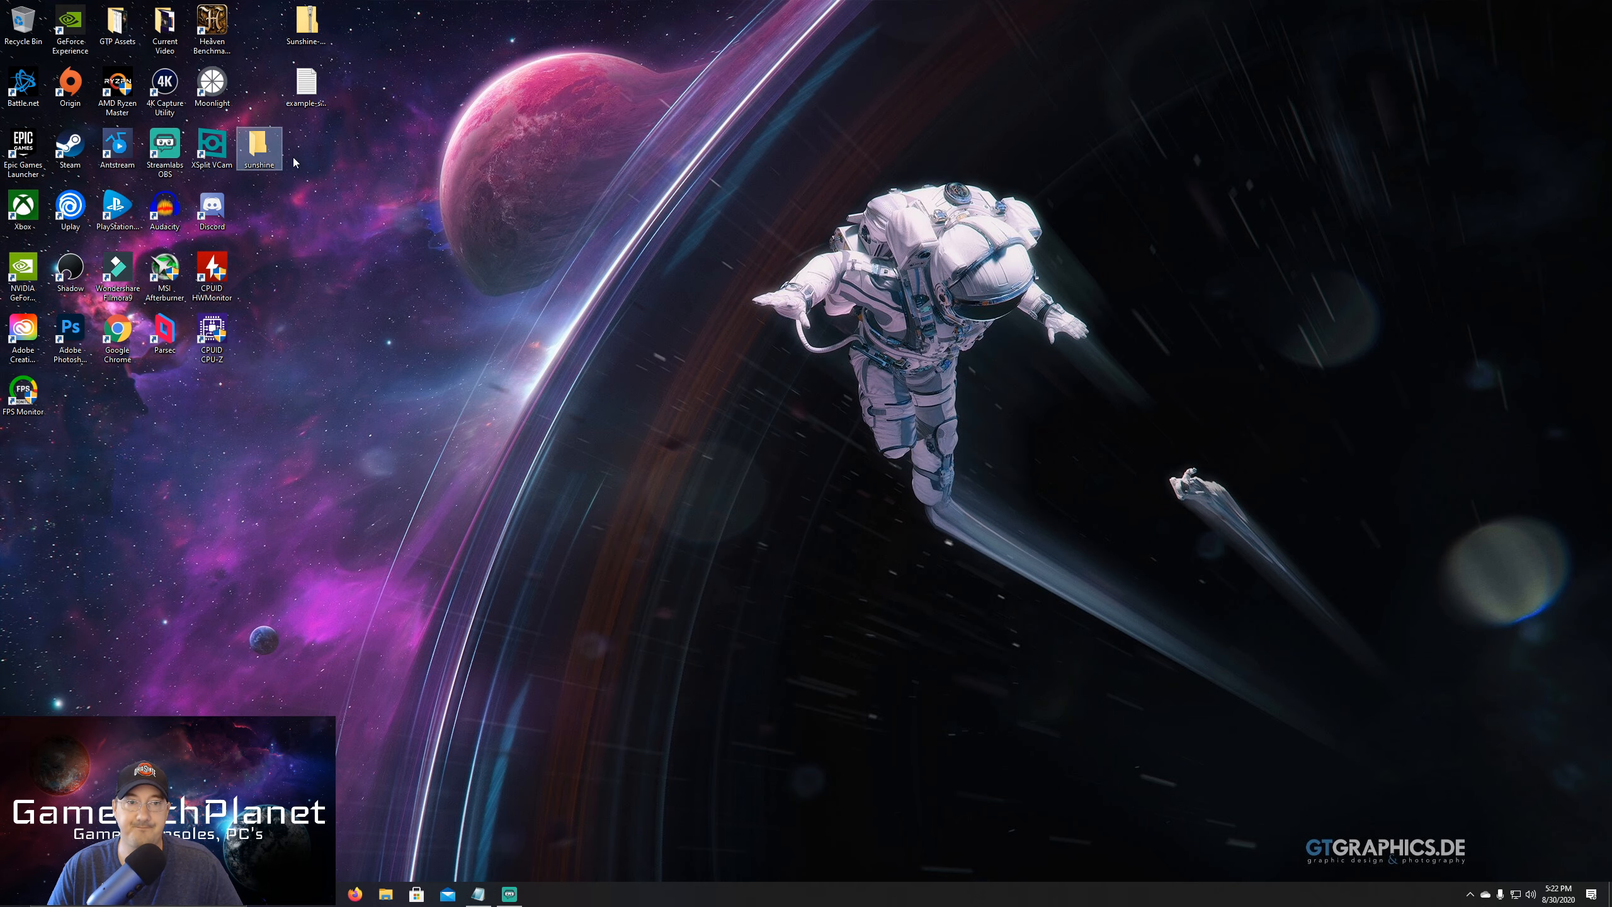
# Open the Sunshine-Windows(1) archive to view its contents, and close its window
pyautogui.click(306, 22)
pyautogui.doubleClick(306, 22)
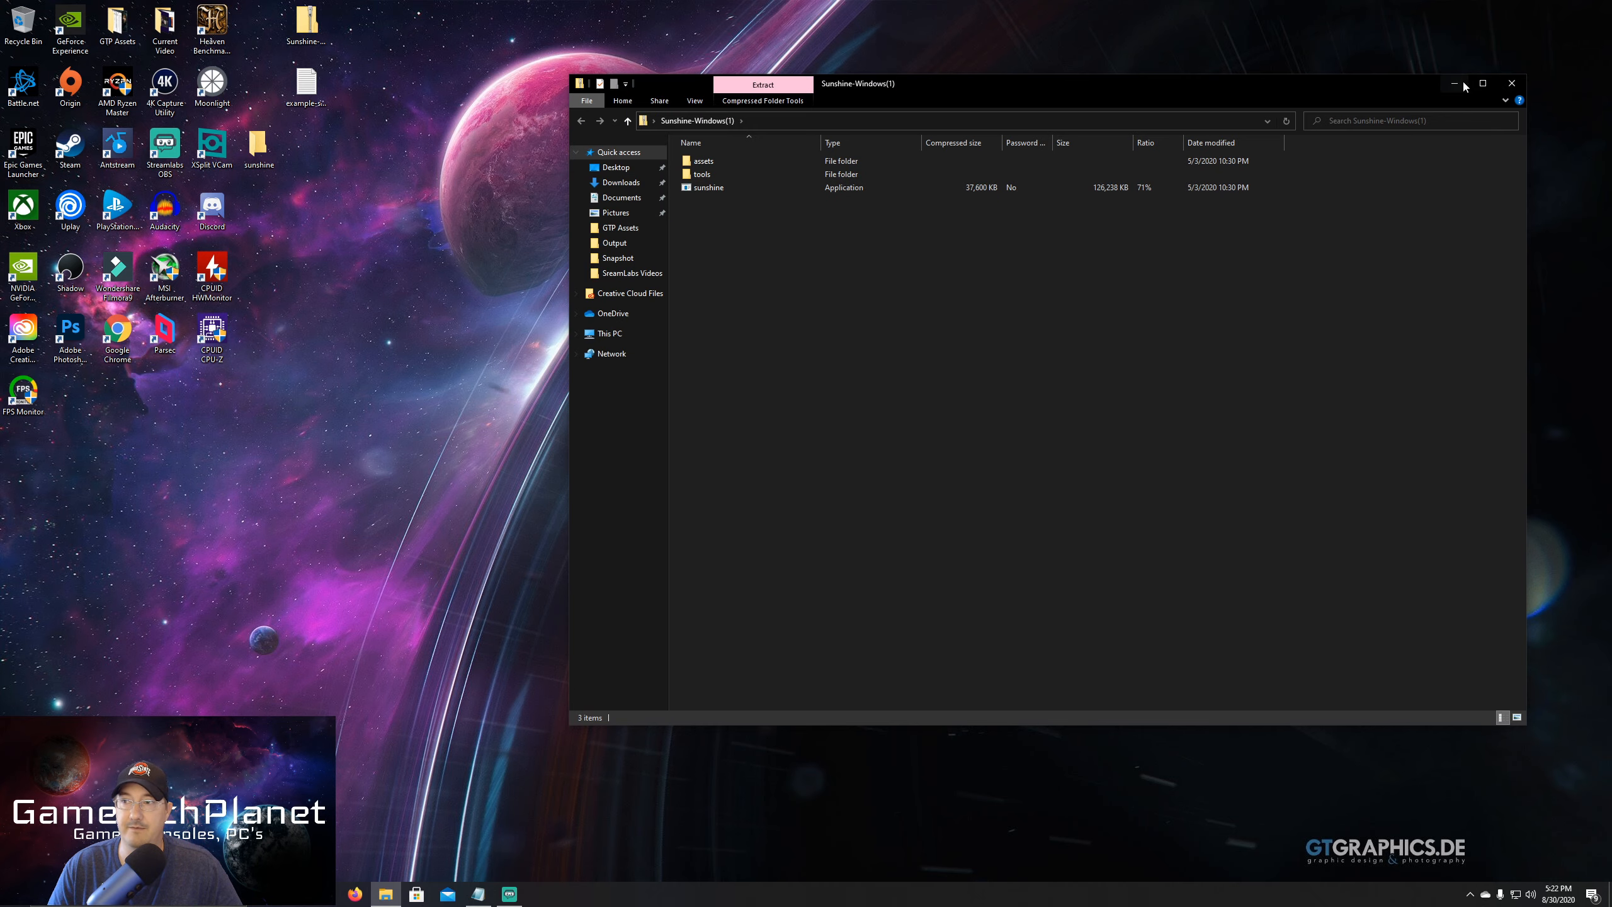
pyautogui.click(1511, 83)
# Extract the Sunshine-Windows(1) archive into the sunshine folder on the desktop
pyautogui.rightClick(307, 33)
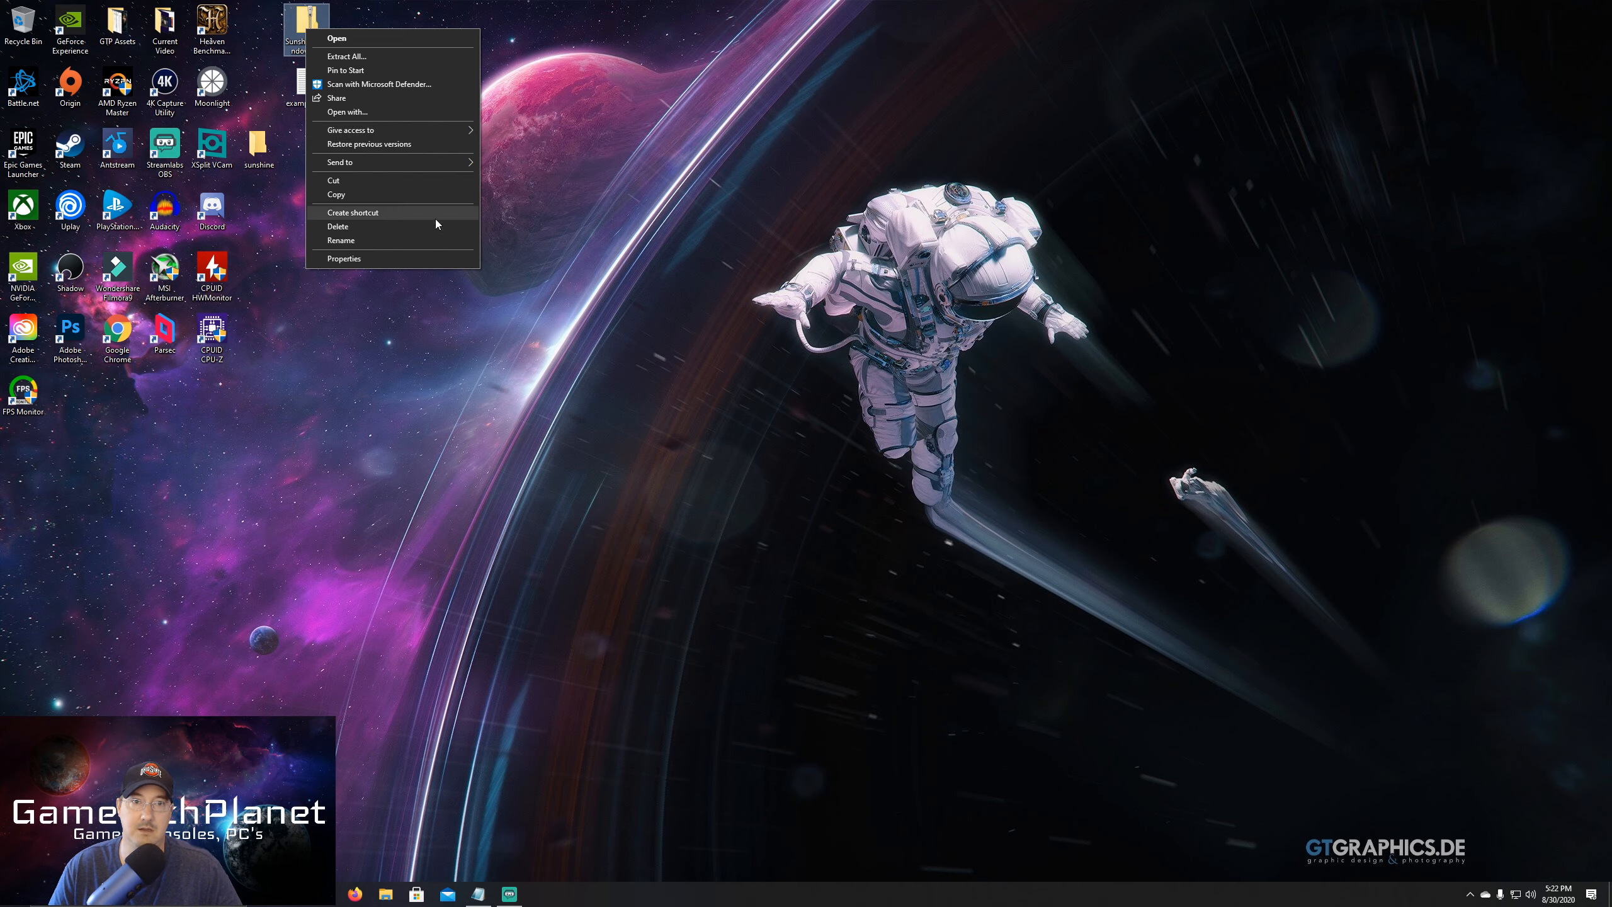
pyautogui.click(413, 60)
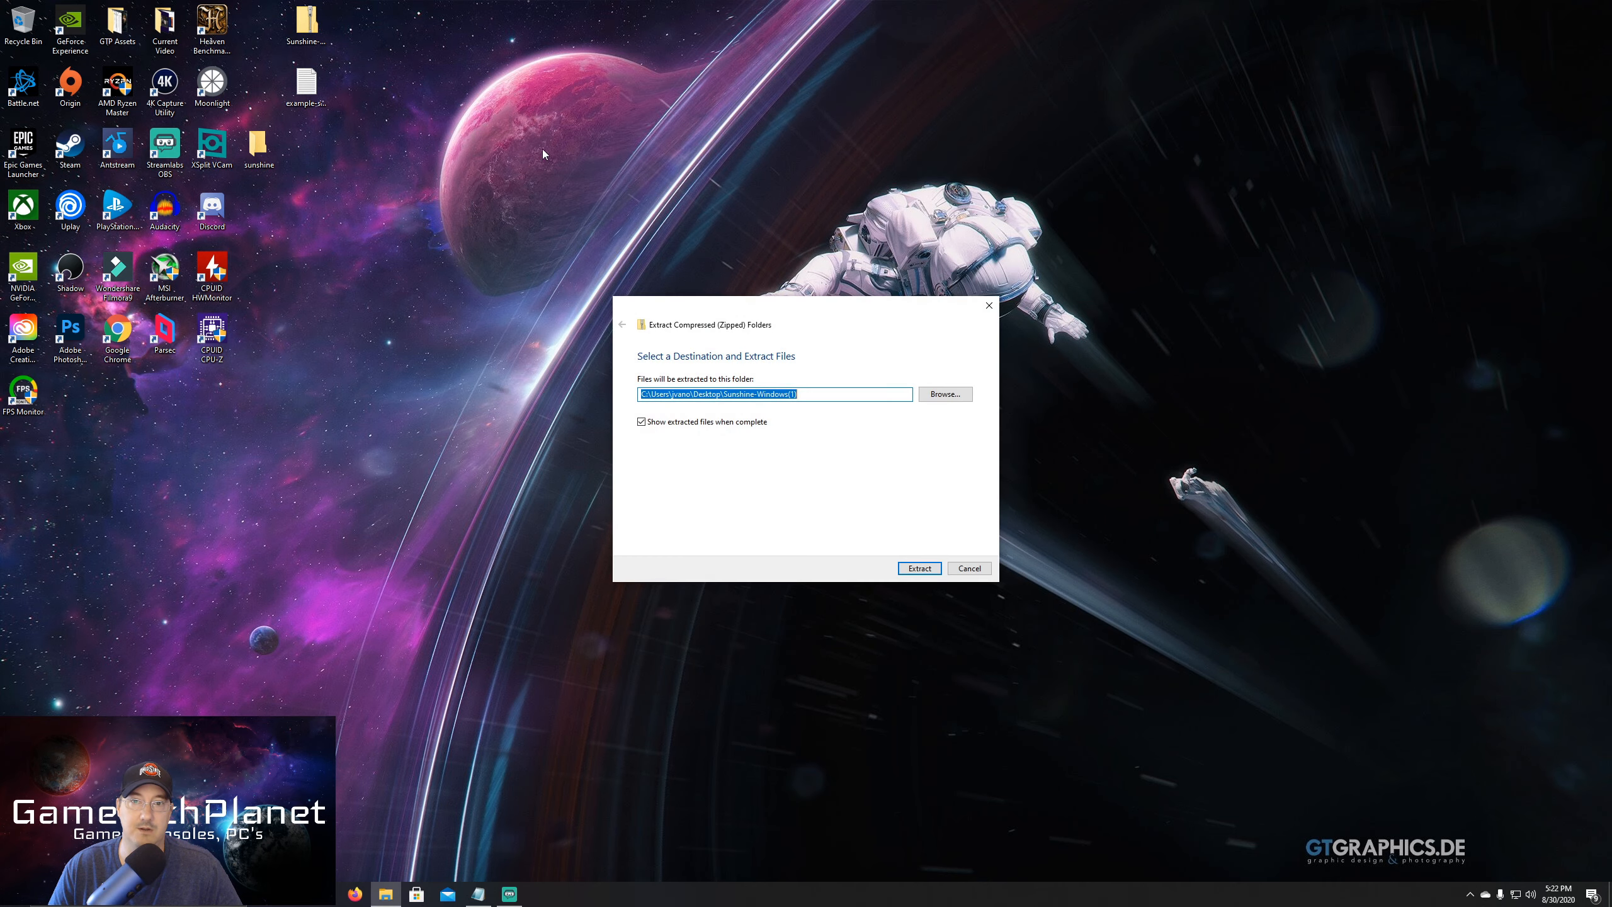
pyautogui.click(946, 393)
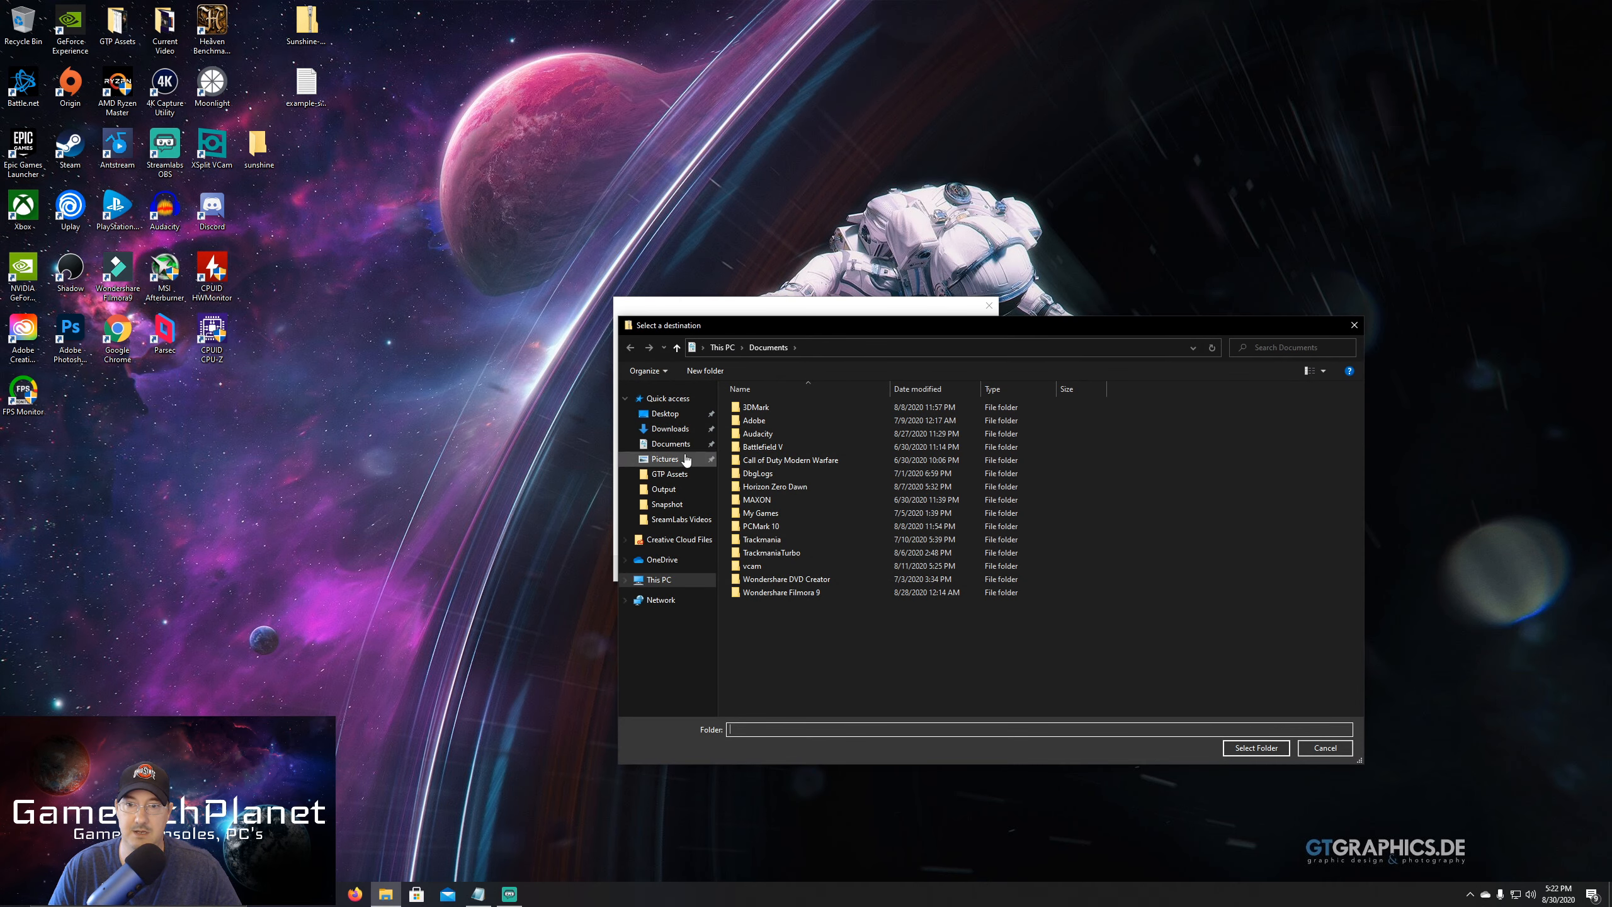
pyautogui.click(664, 413)
pyautogui.click(758, 433)
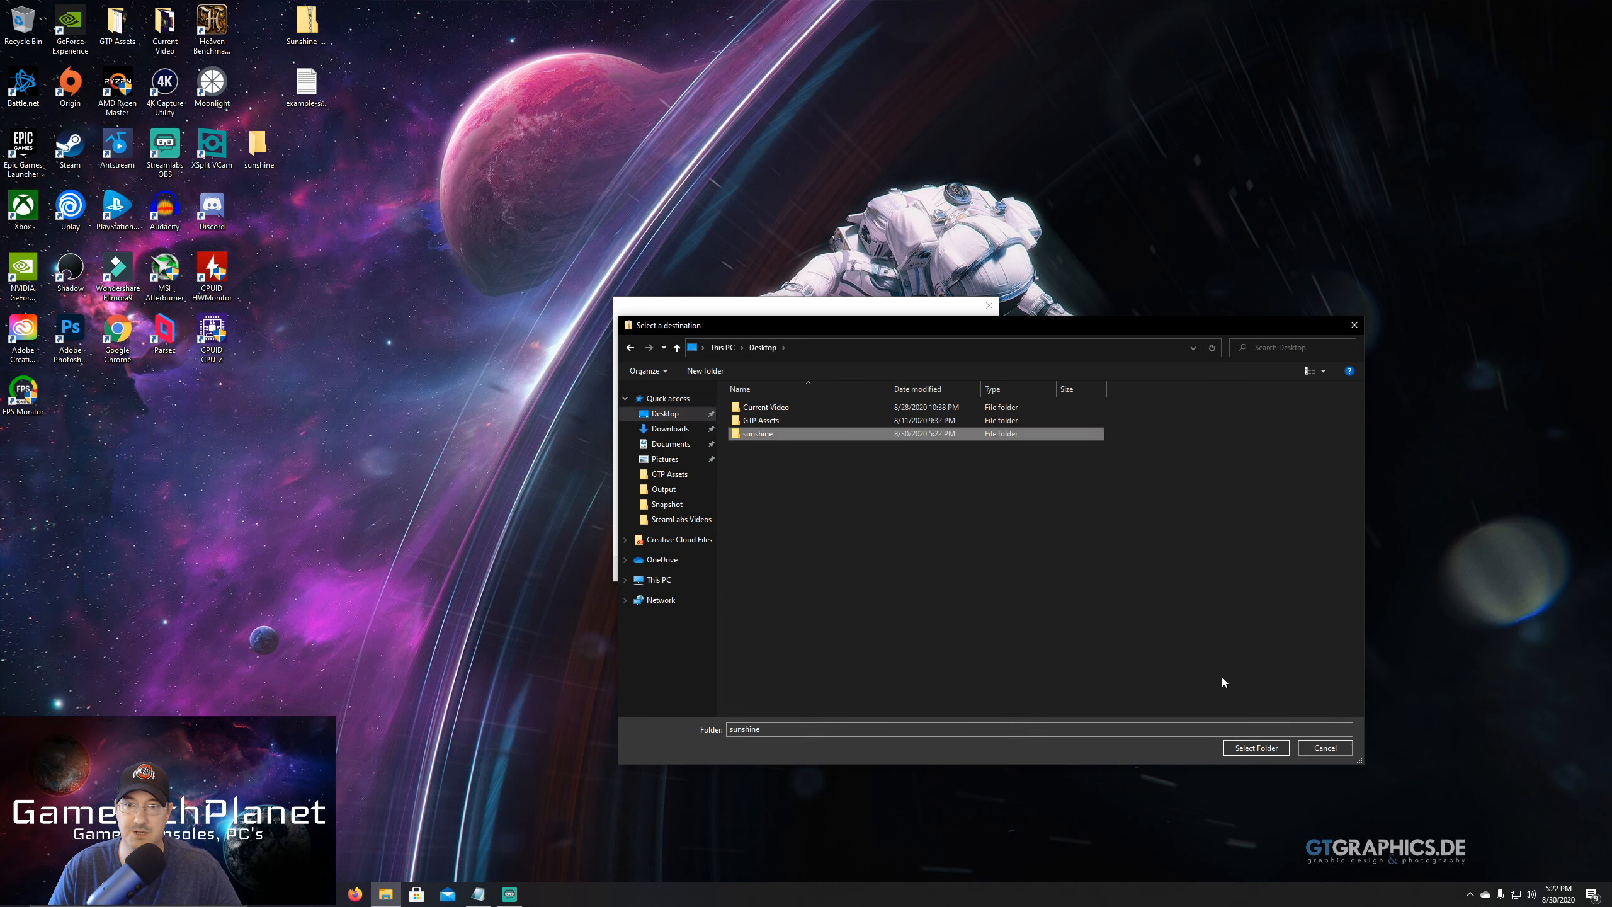
pyautogui.click(1256, 748)
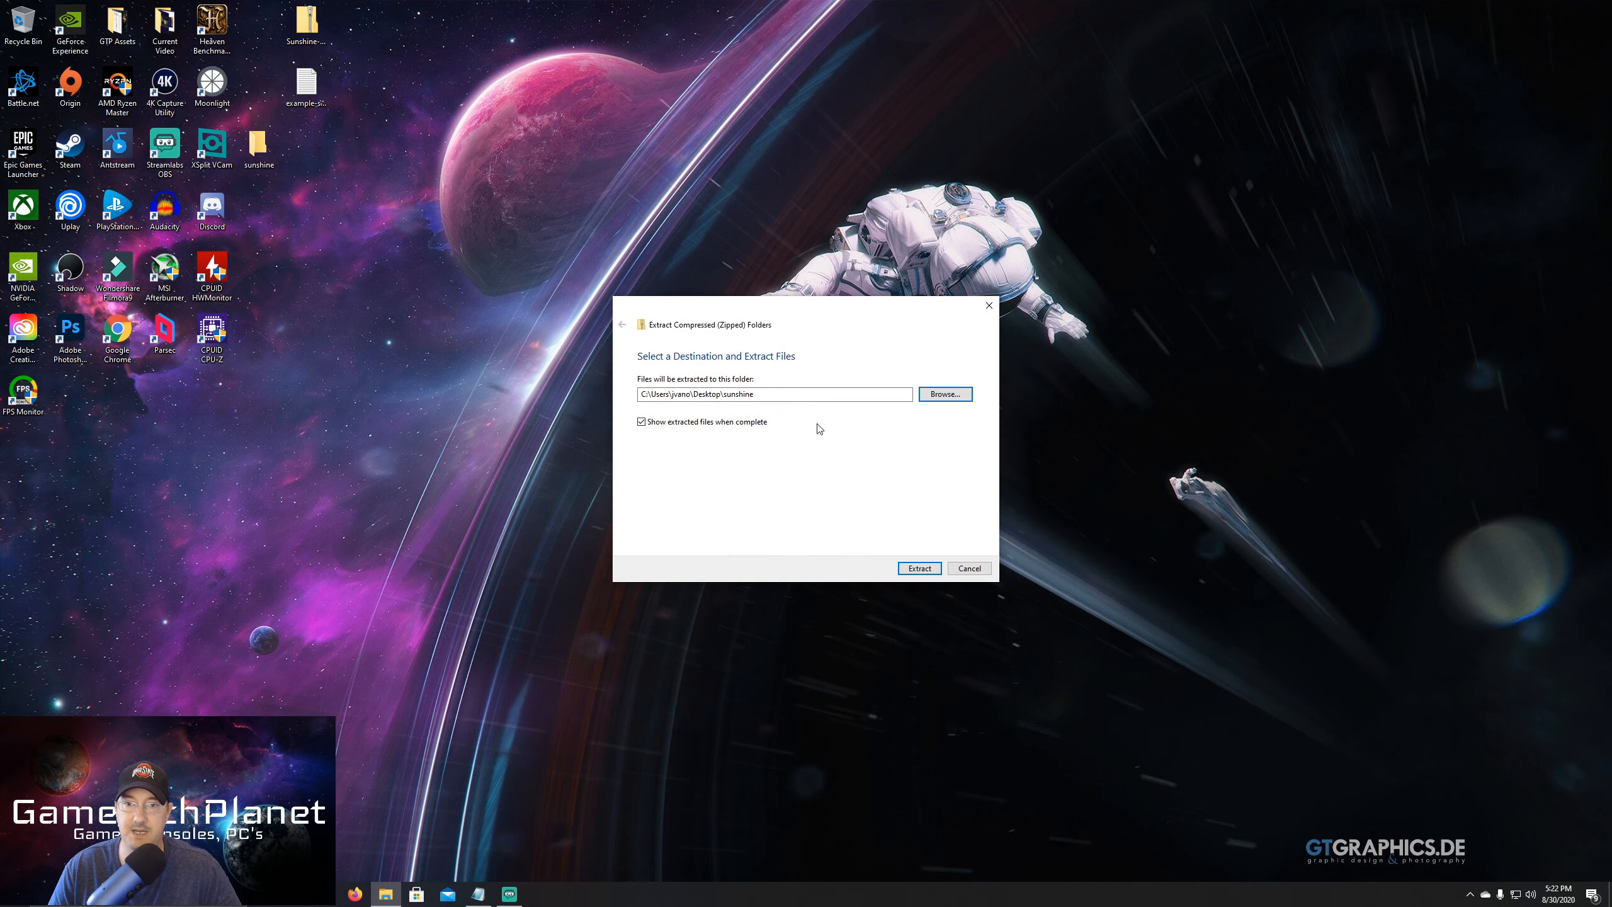
pyautogui.click(920, 571)
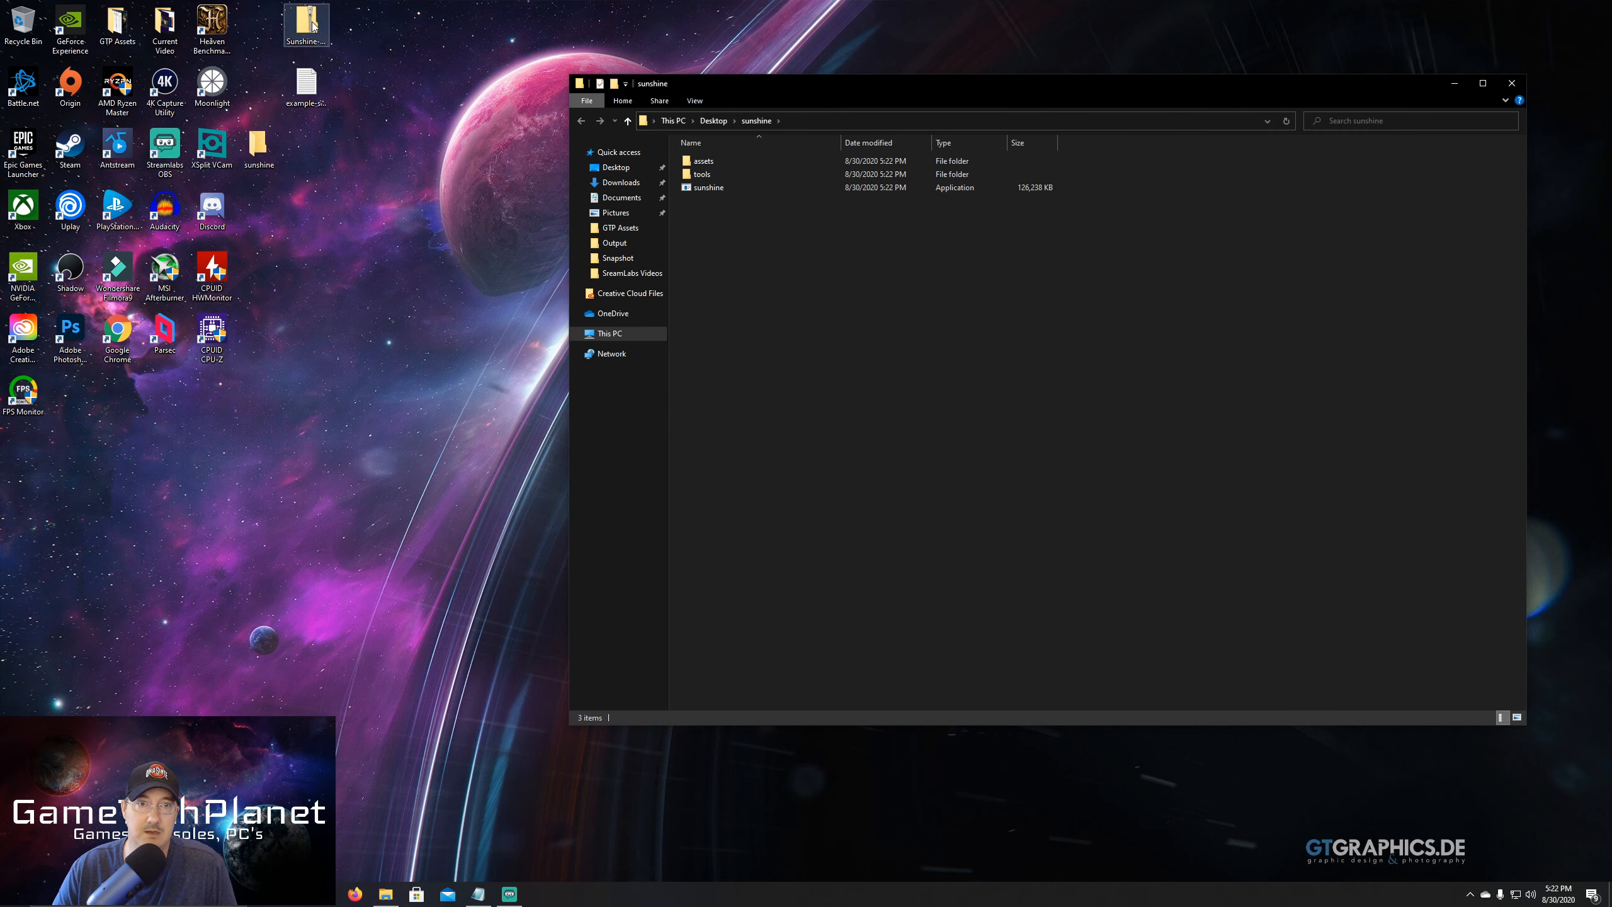
# Regroup the archive, the example configuration file and the sunshine folder beside the other desktop icons
pyautogui.moveTo(313, 26); pyautogui.dragTo(265, 25)
pyautogui.moveTo(278, 152); pyautogui.dragTo(306, 26)
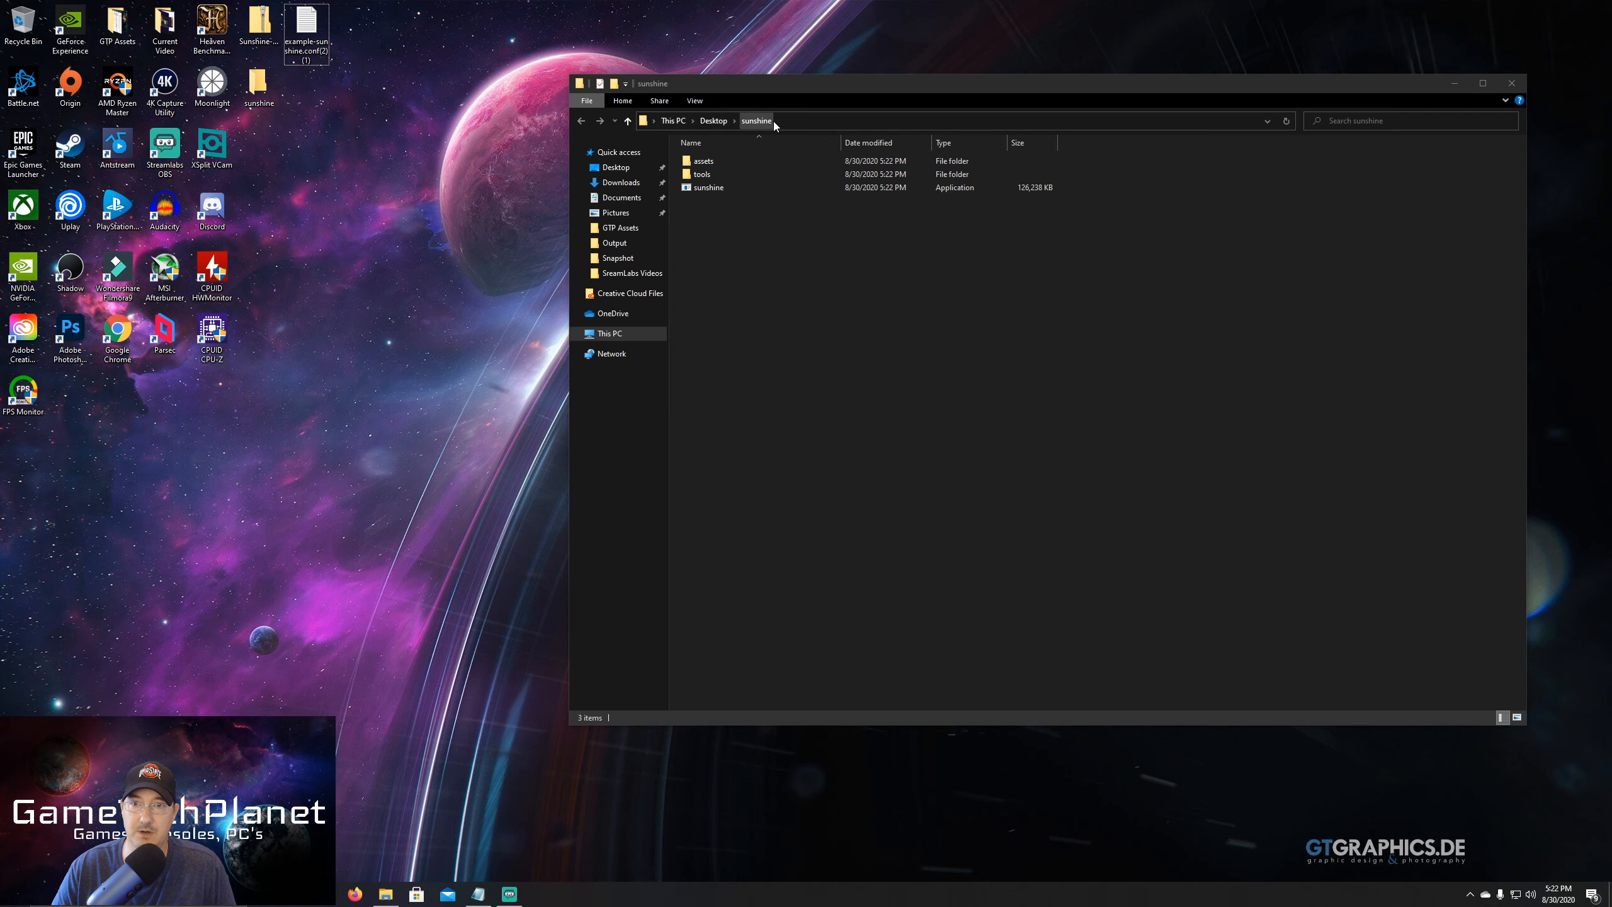
# Open the sunshine configuration file in the extracted assets folder and delete all of its text
pyautogui.doubleClick(719, 160)
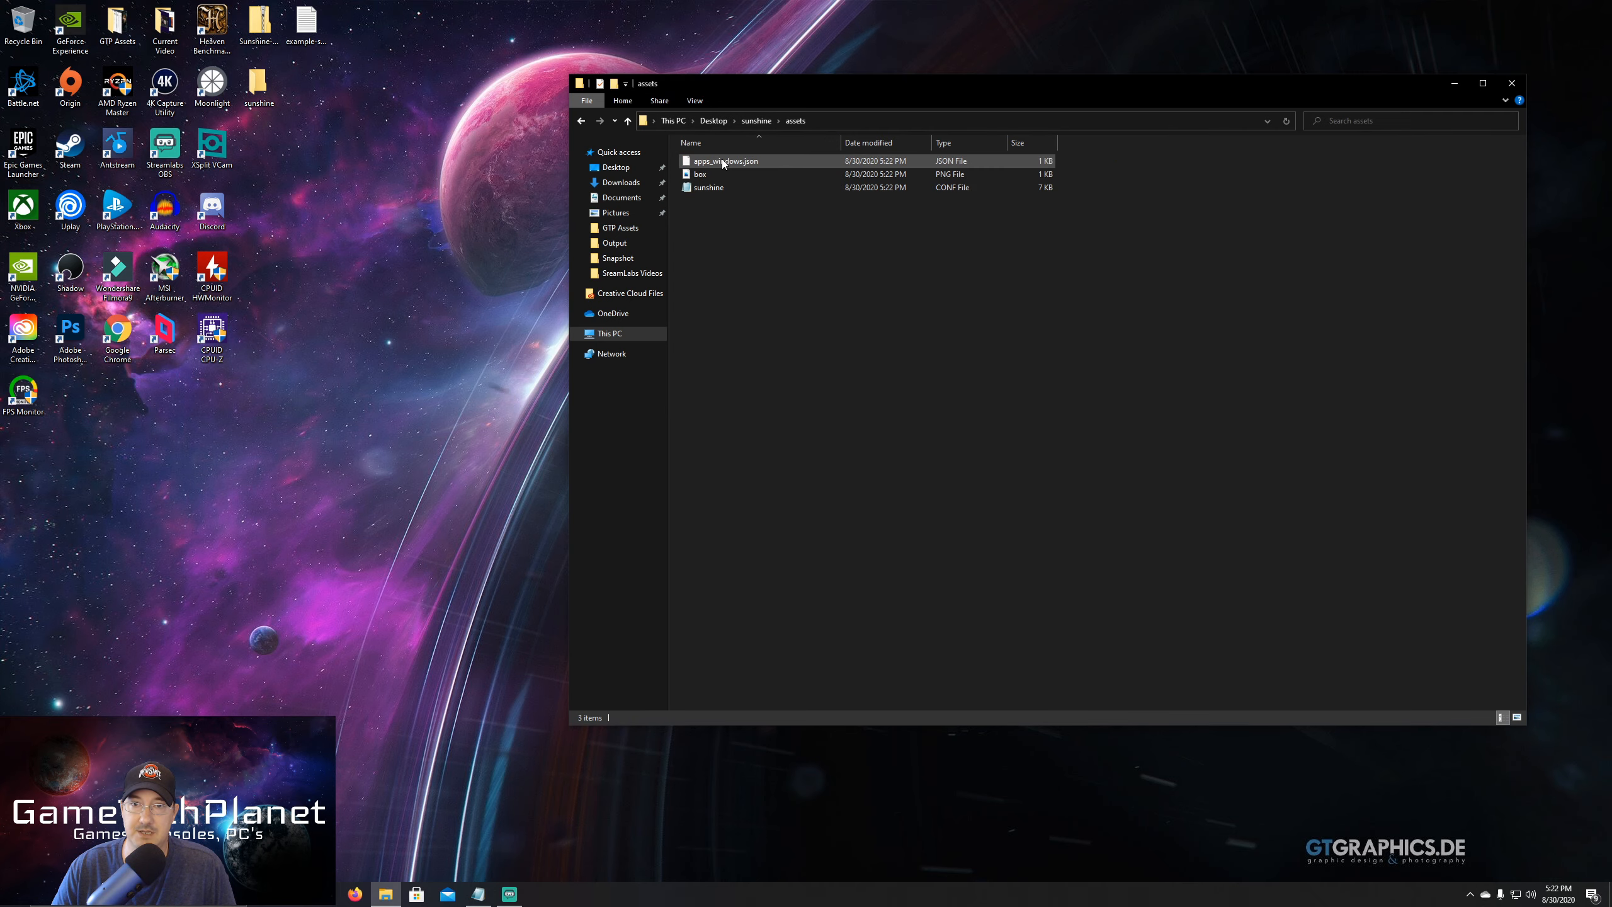
pyautogui.doubleClick(719, 187)
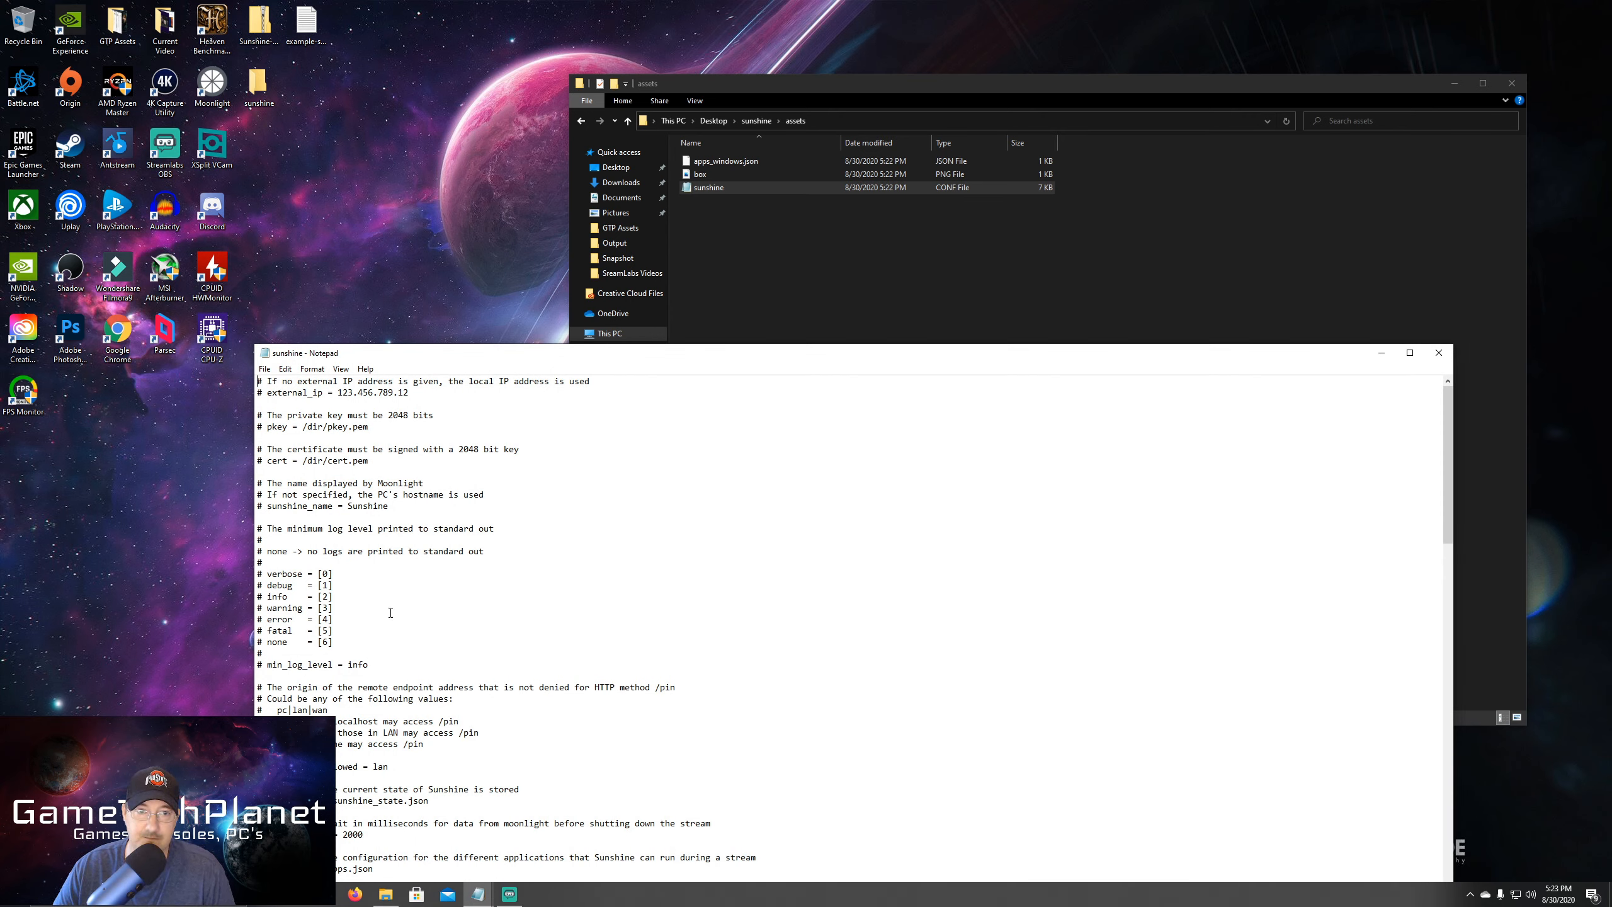
pyautogui.scroll(-6, 368, 600)
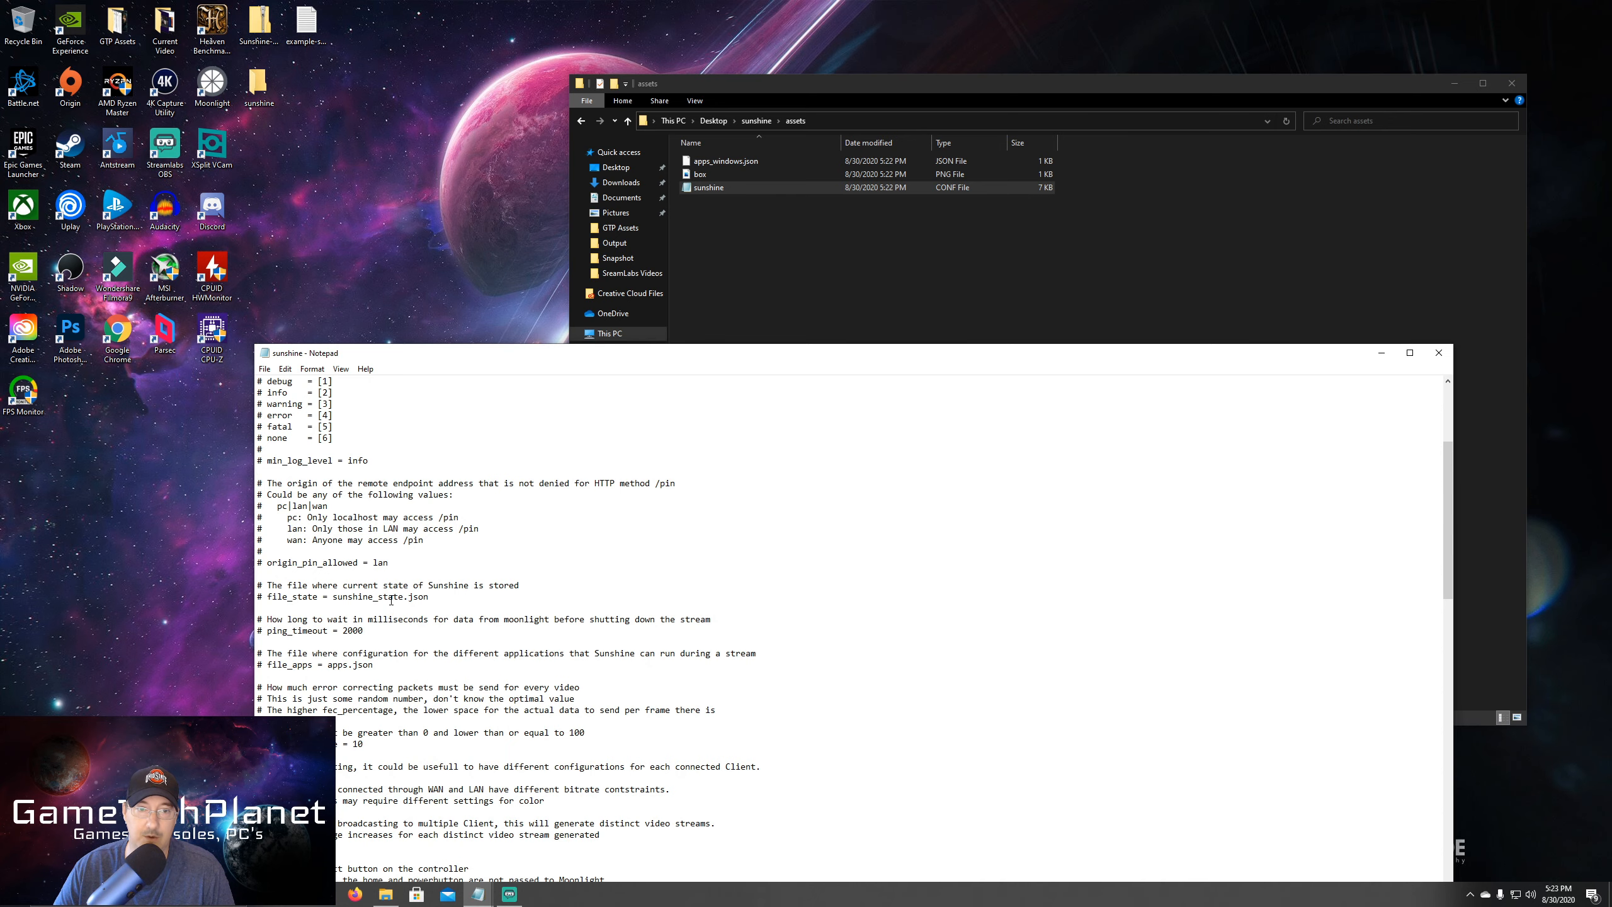
pyautogui.scroll(-10, 391, 600)
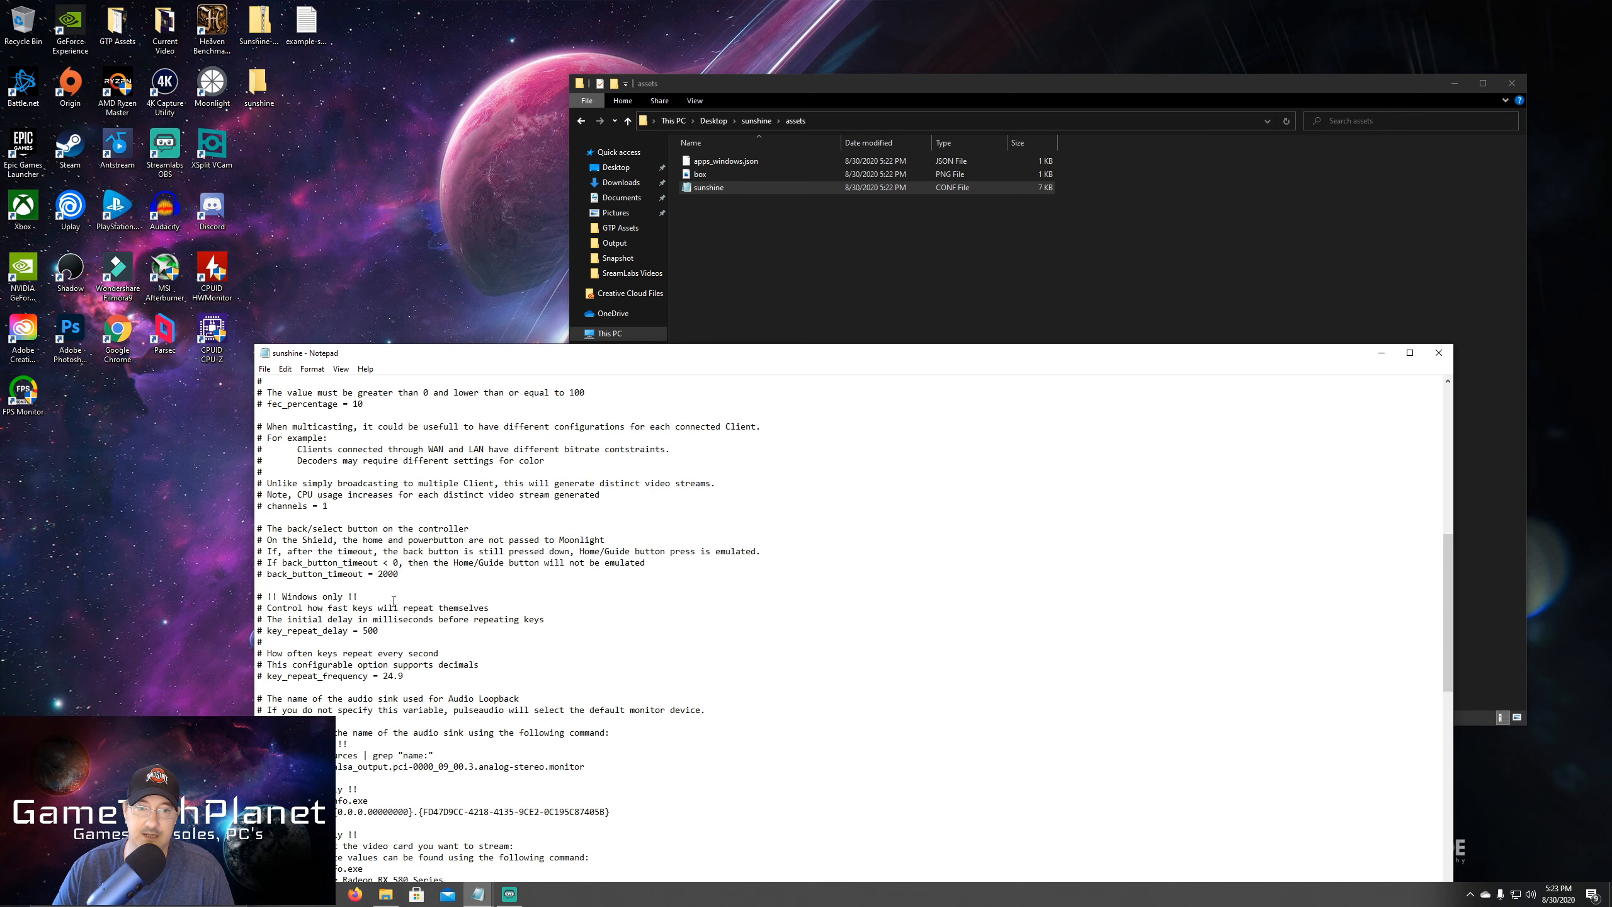
pyautogui.scroll(-3, 394, 600)
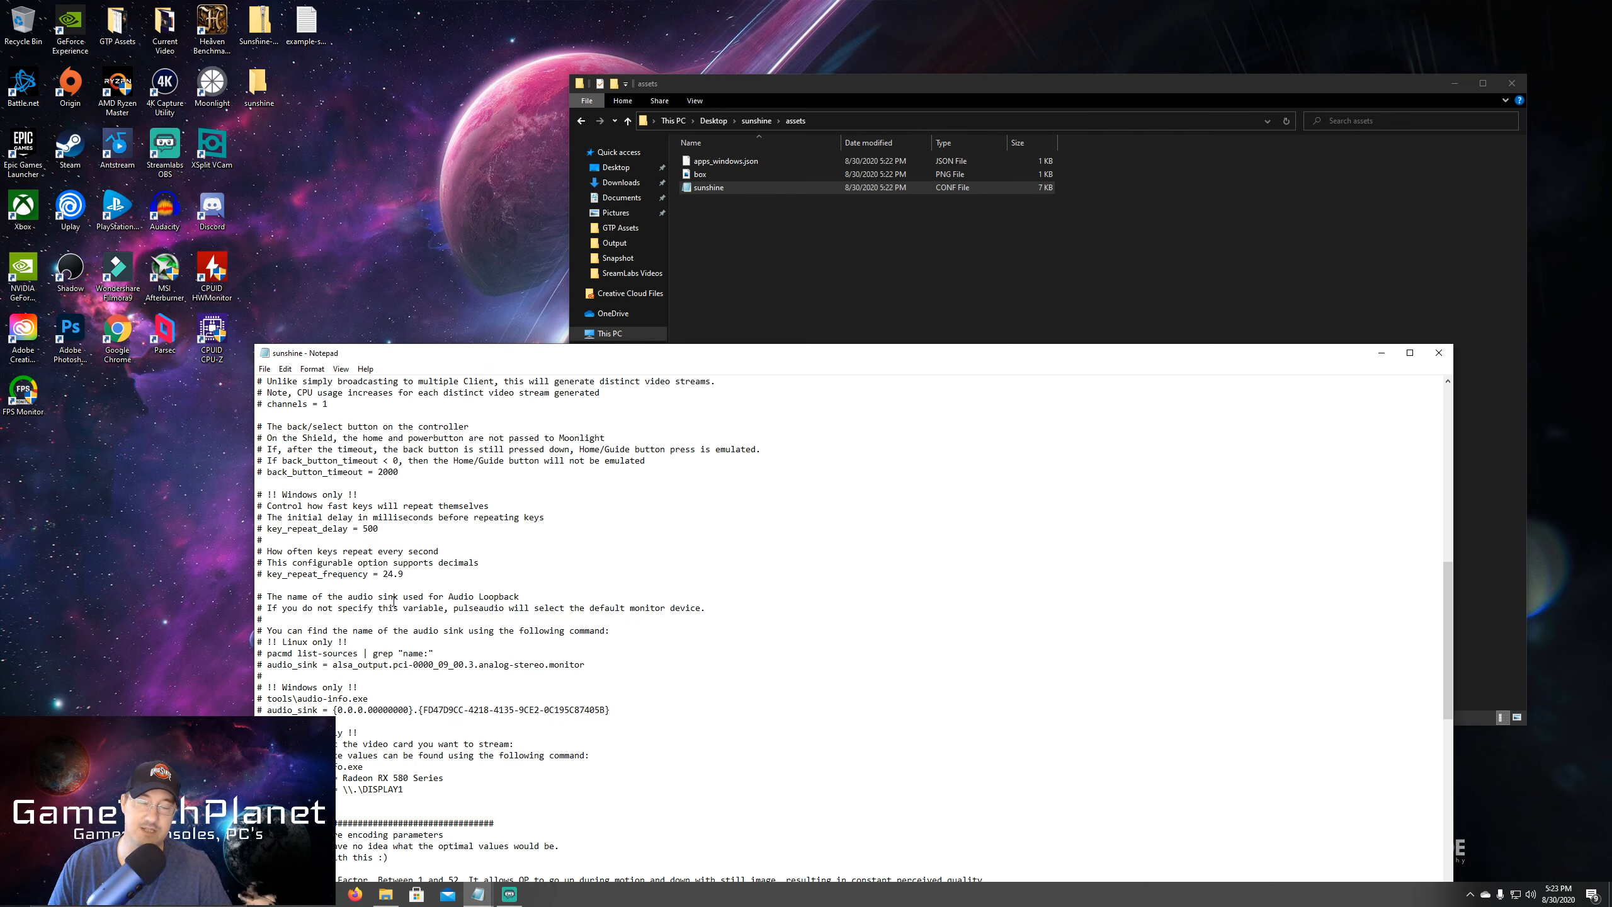
pyautogui.rightClick(726, 558)
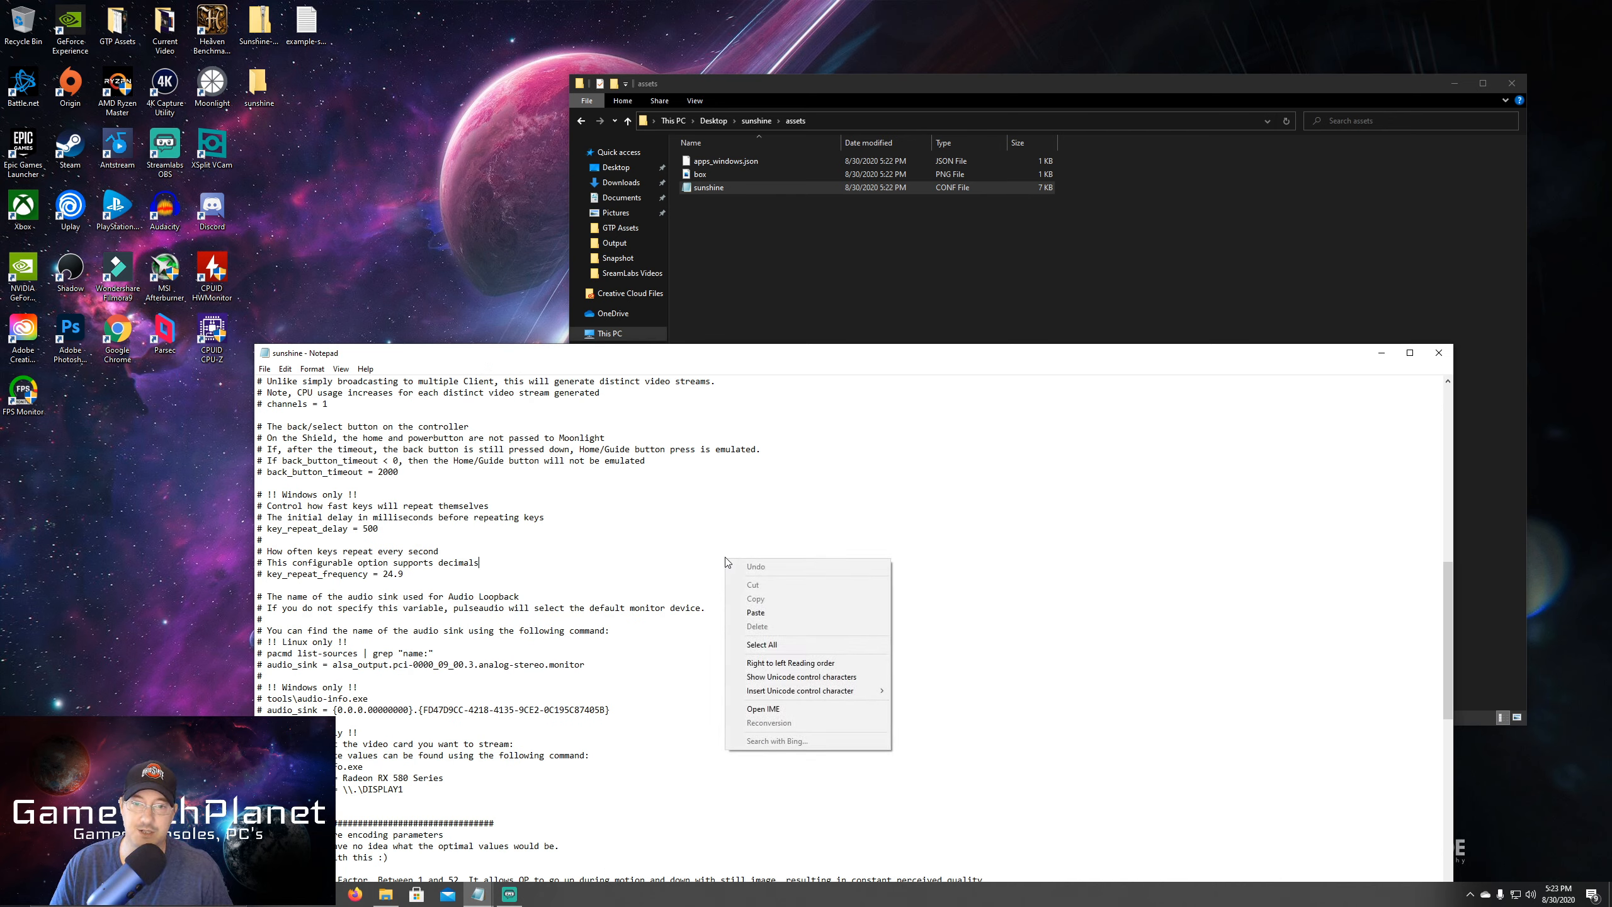
pyautogui.click(809, 646)
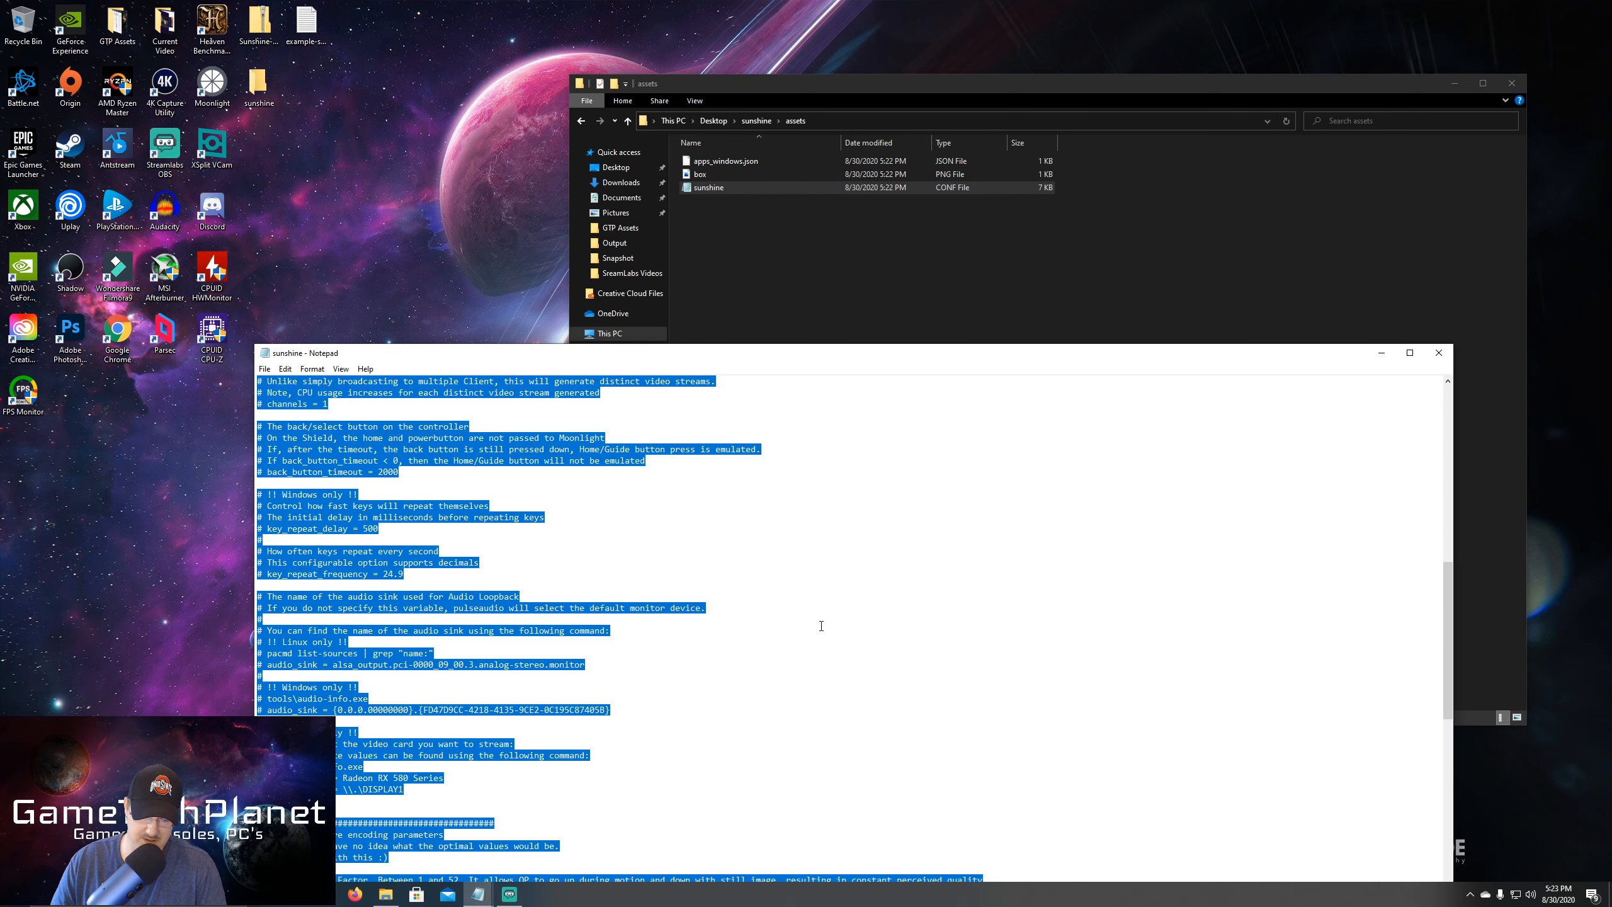
pyautogui.press('Delete')
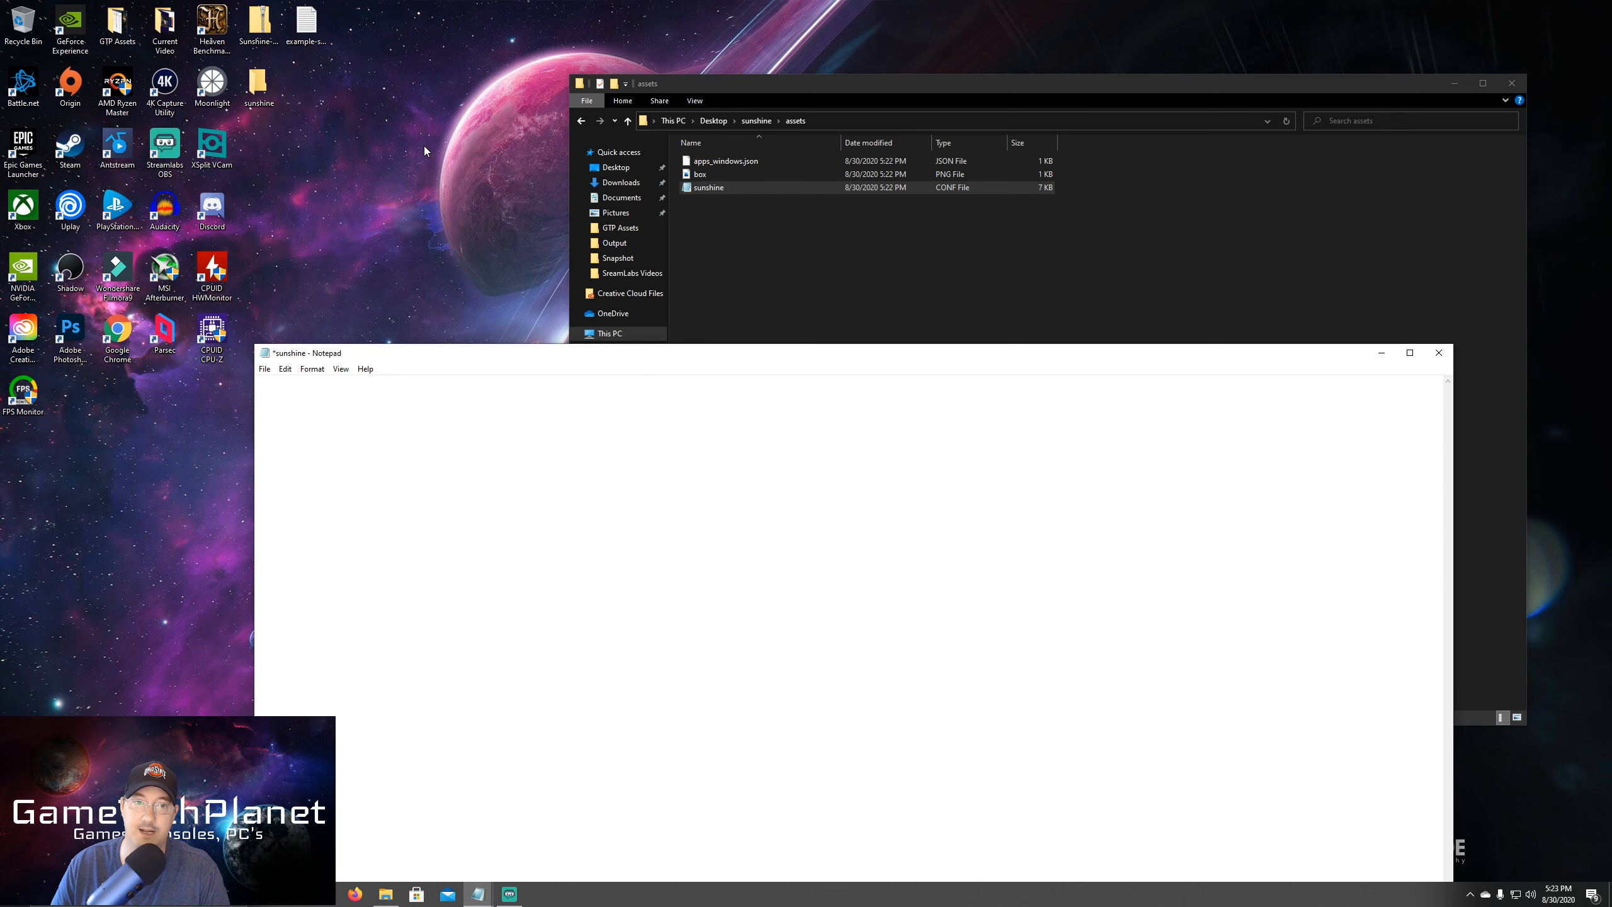
# Open the example-sunshine.conf(2)(1) file from the desktop and examine its settings, down to the video card entries
pyautogui.doubleClick(307, 25)
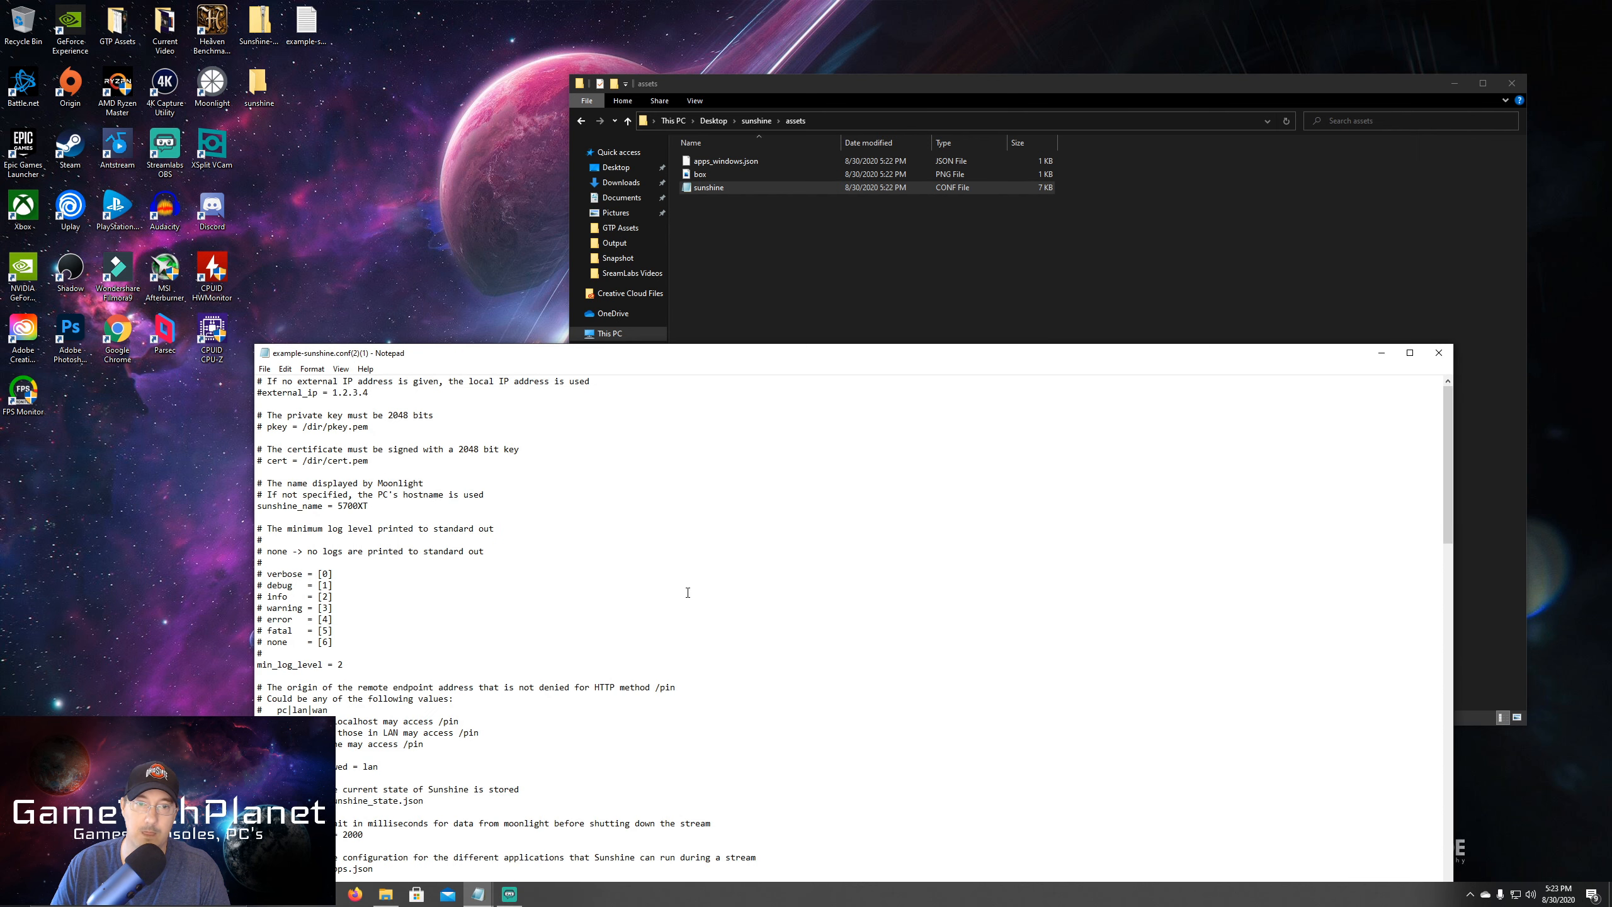
pyautogui.scroll(-1, 705, 597)
pyautogui.scroll(-11, 706, 597)
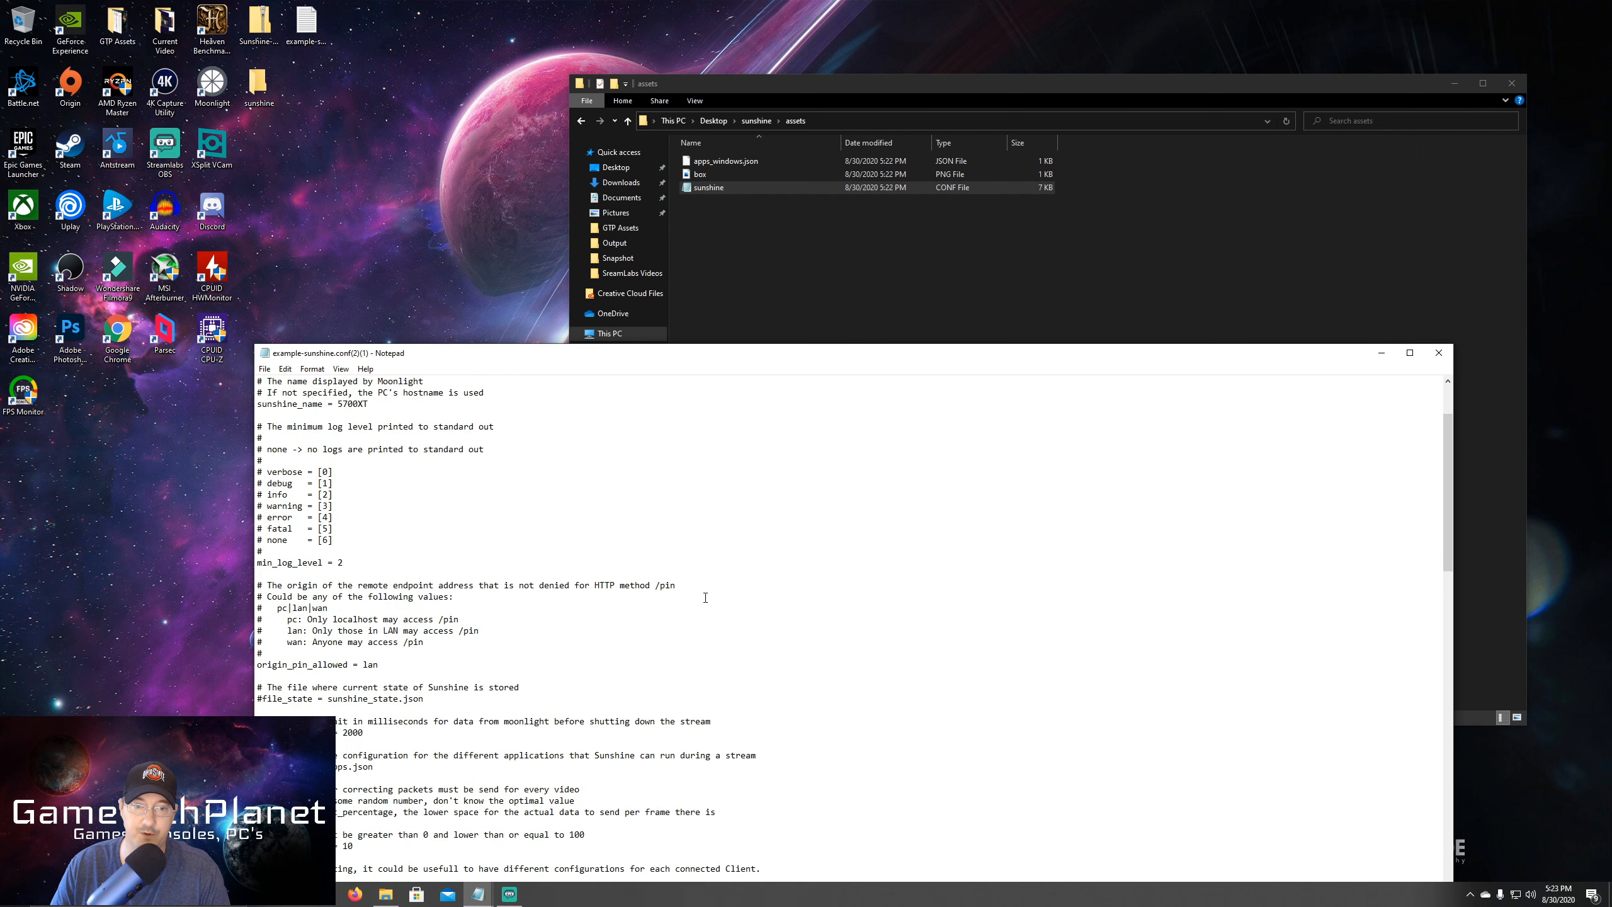
pyautogui.scroll(-3, 704, 599)
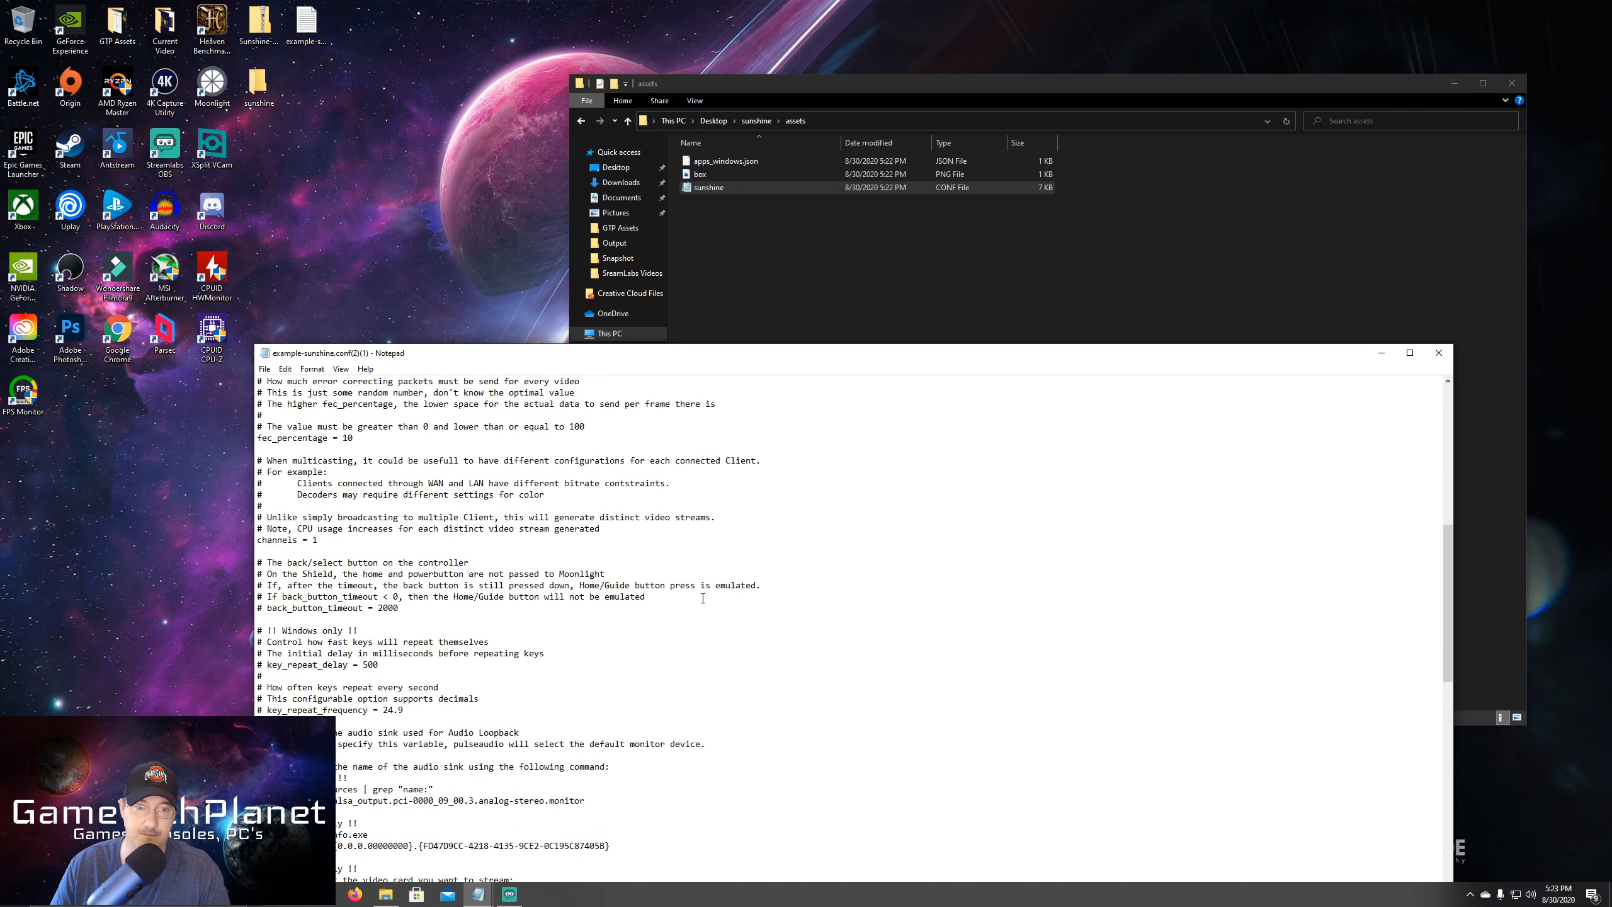
pyautogui.scroll(5, 702, 598)
pyautogui.scroll(5, 703, 598)
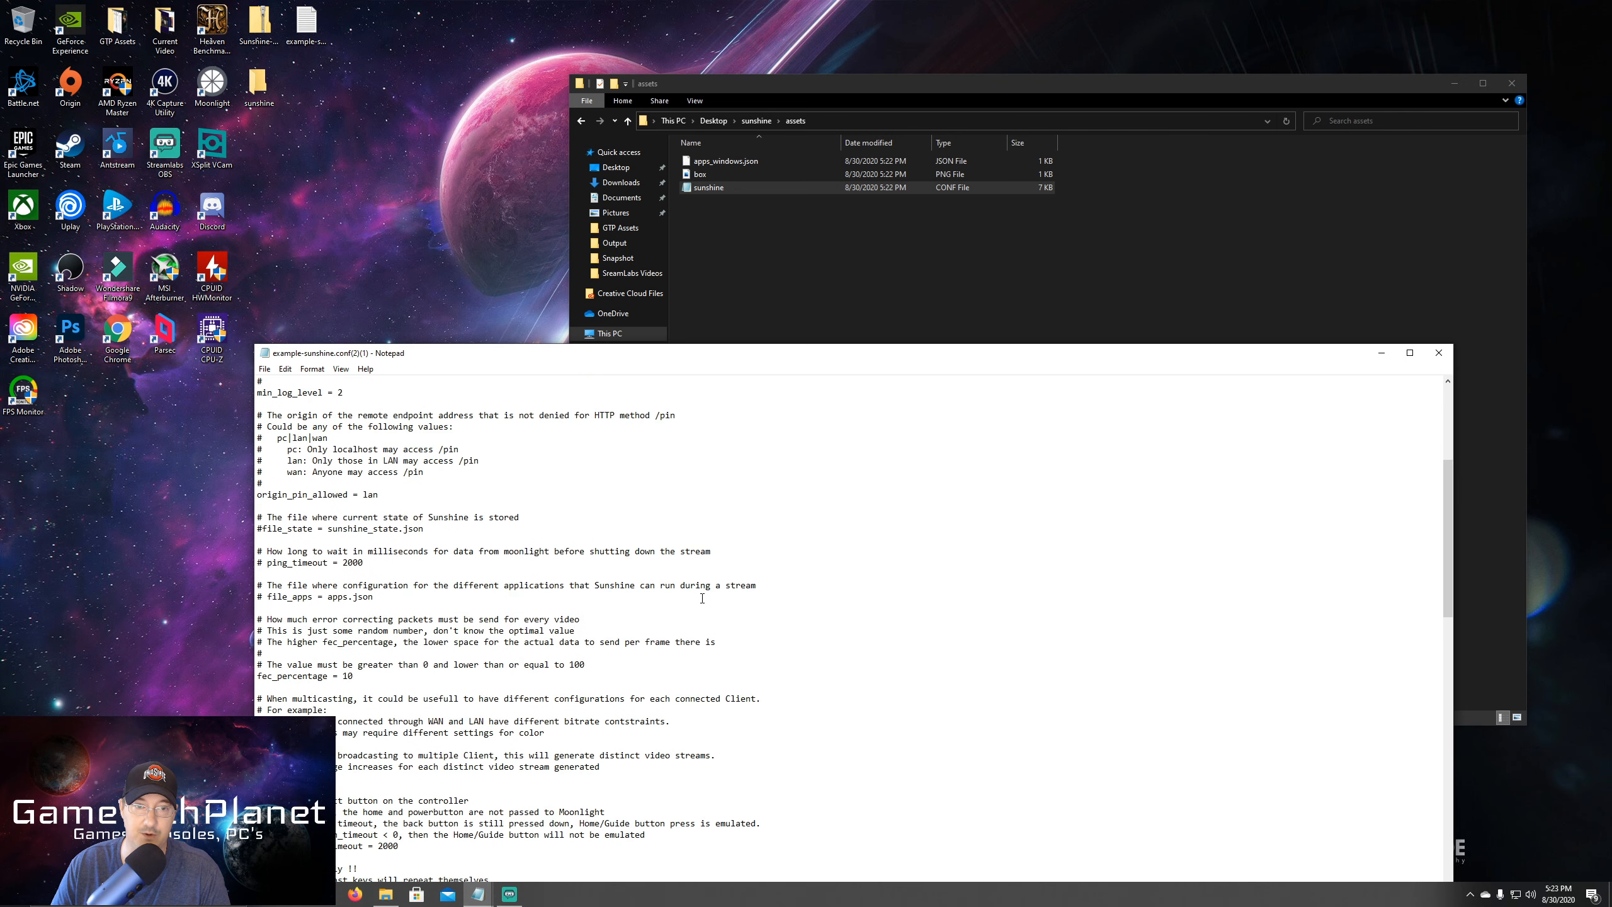
pyautogui.scroll(2, 729, 570)
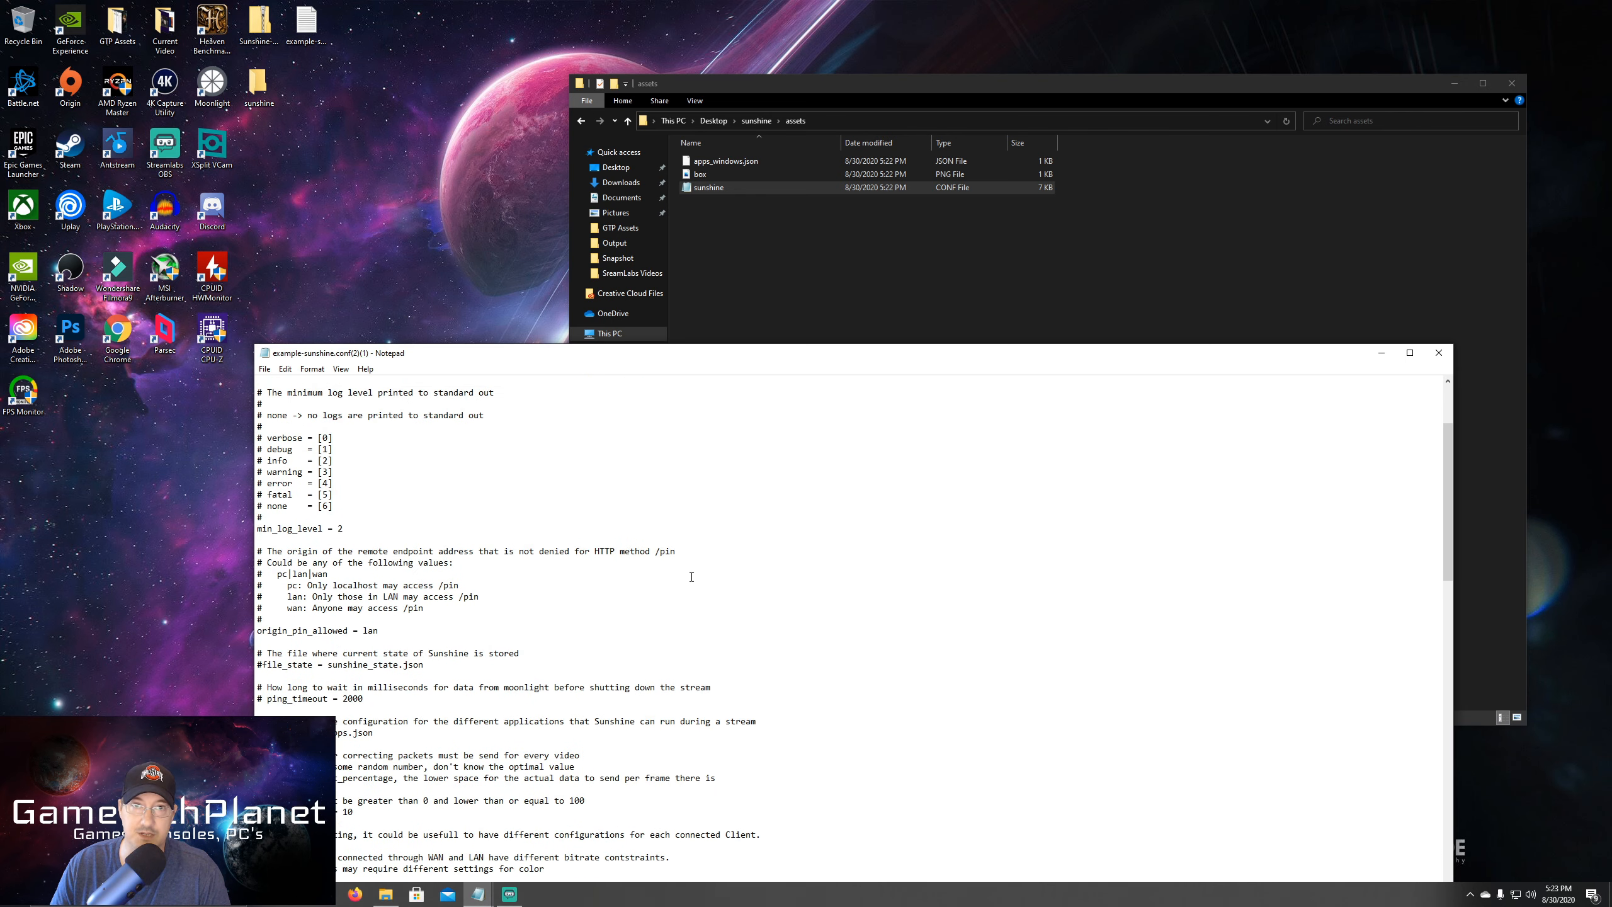
pyautogui.scroll(-11, 691, 576)
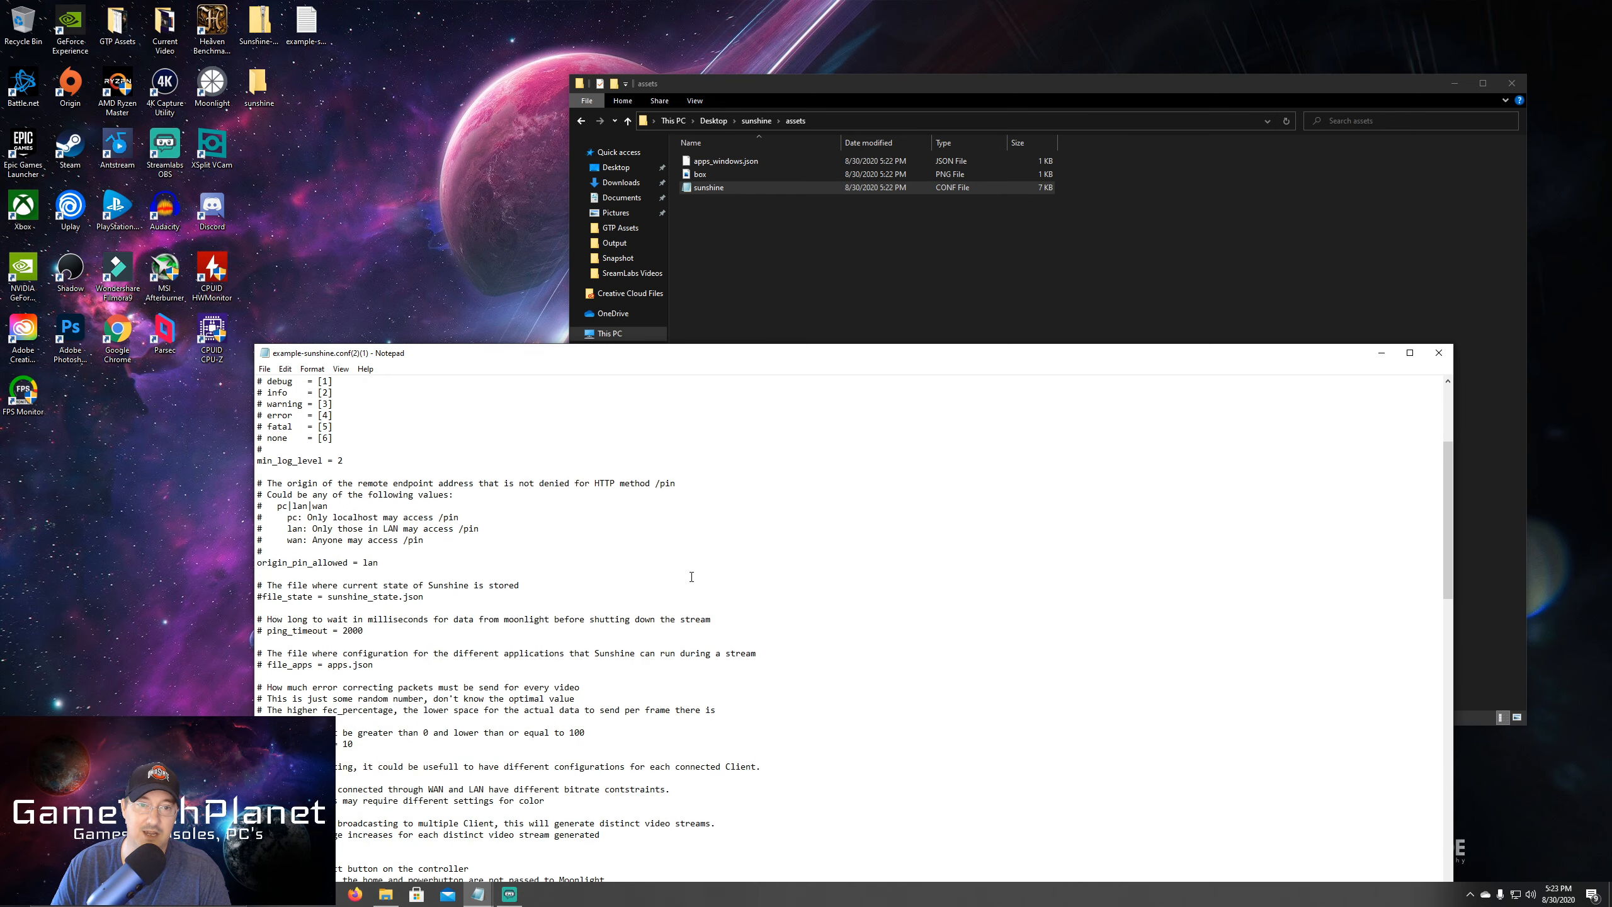
pyautogui.scroll(-8, 691, 576)
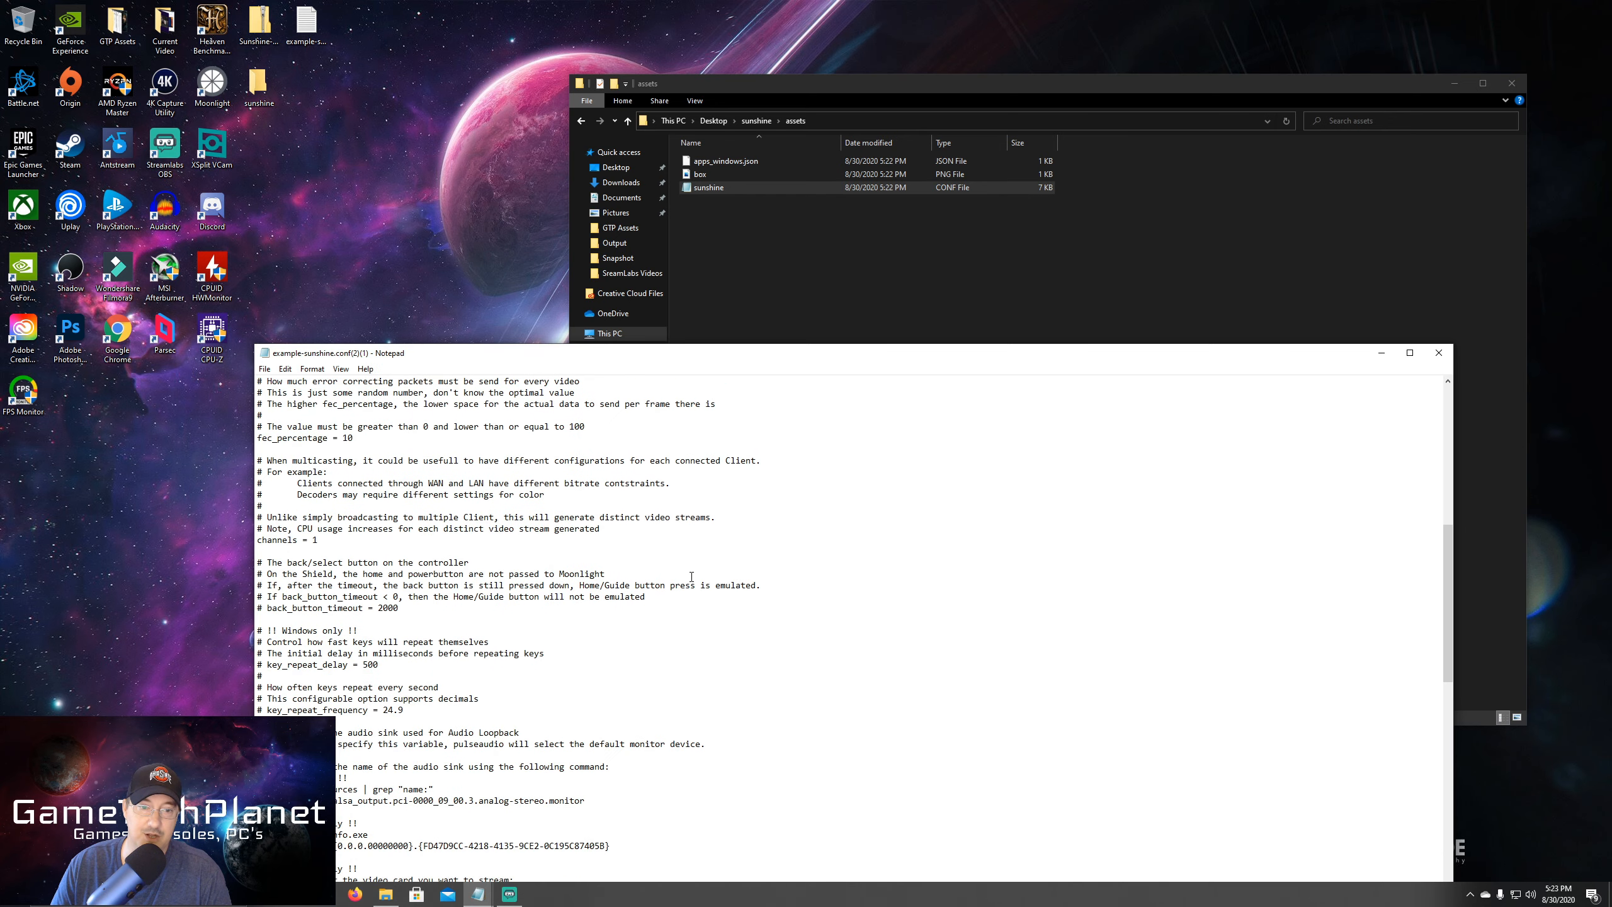
pyautogui.scroll(-10, 691, 576)
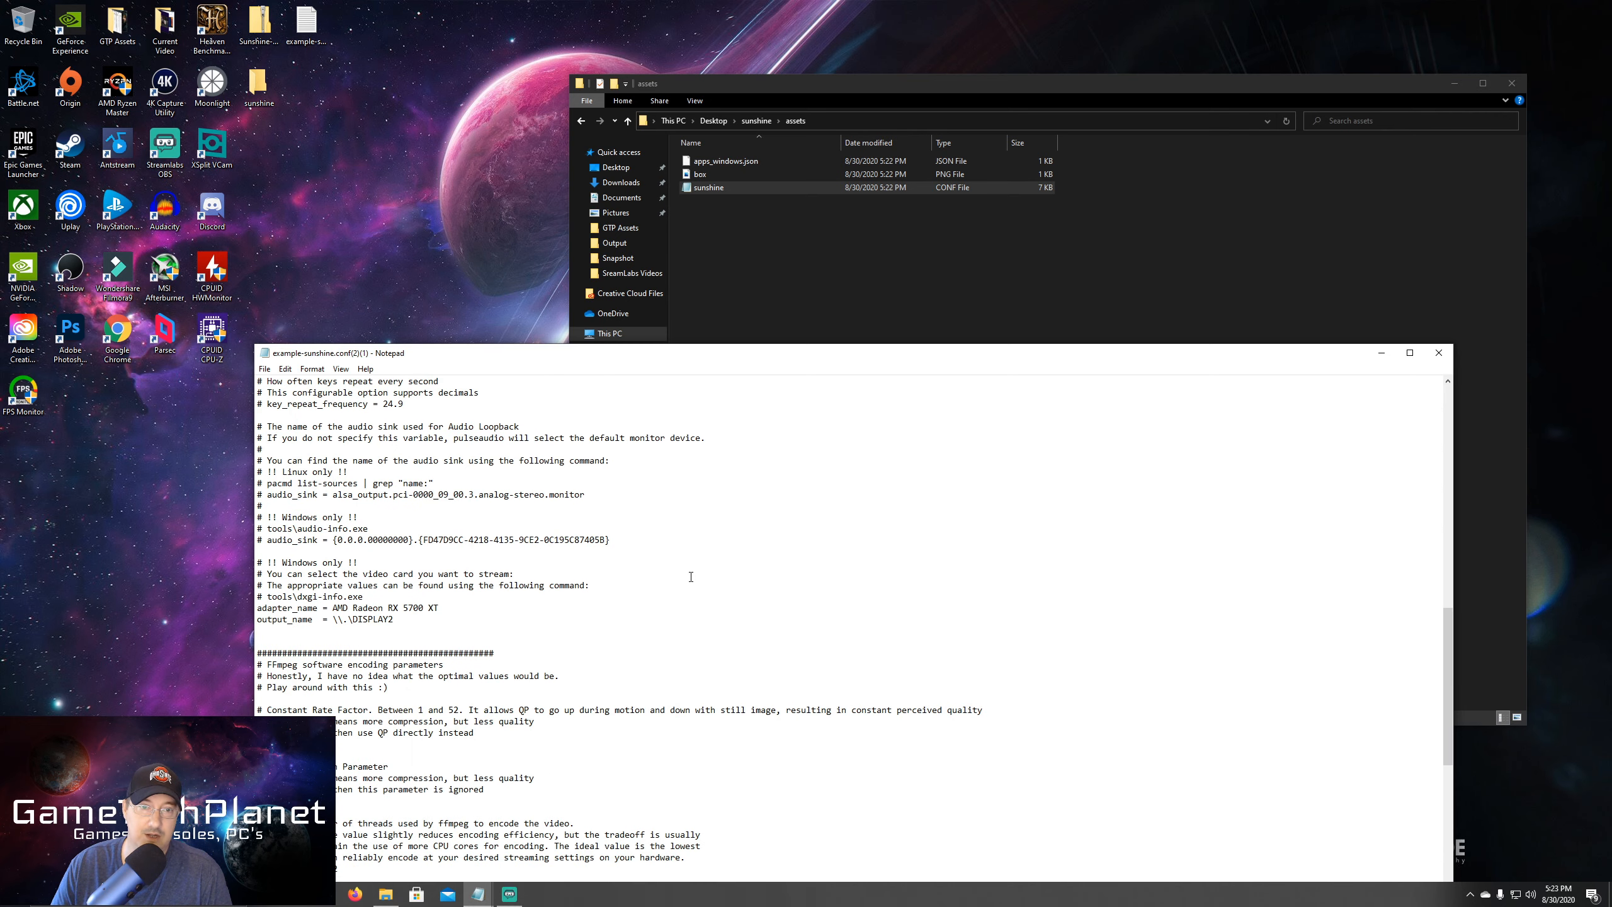
pyautogui.scroll(11, 760, 491)
# Copy the entire text of the example configuration file and minimize its window to return to the emptied sunshine file
pyautogui.rightClick(689, 499)
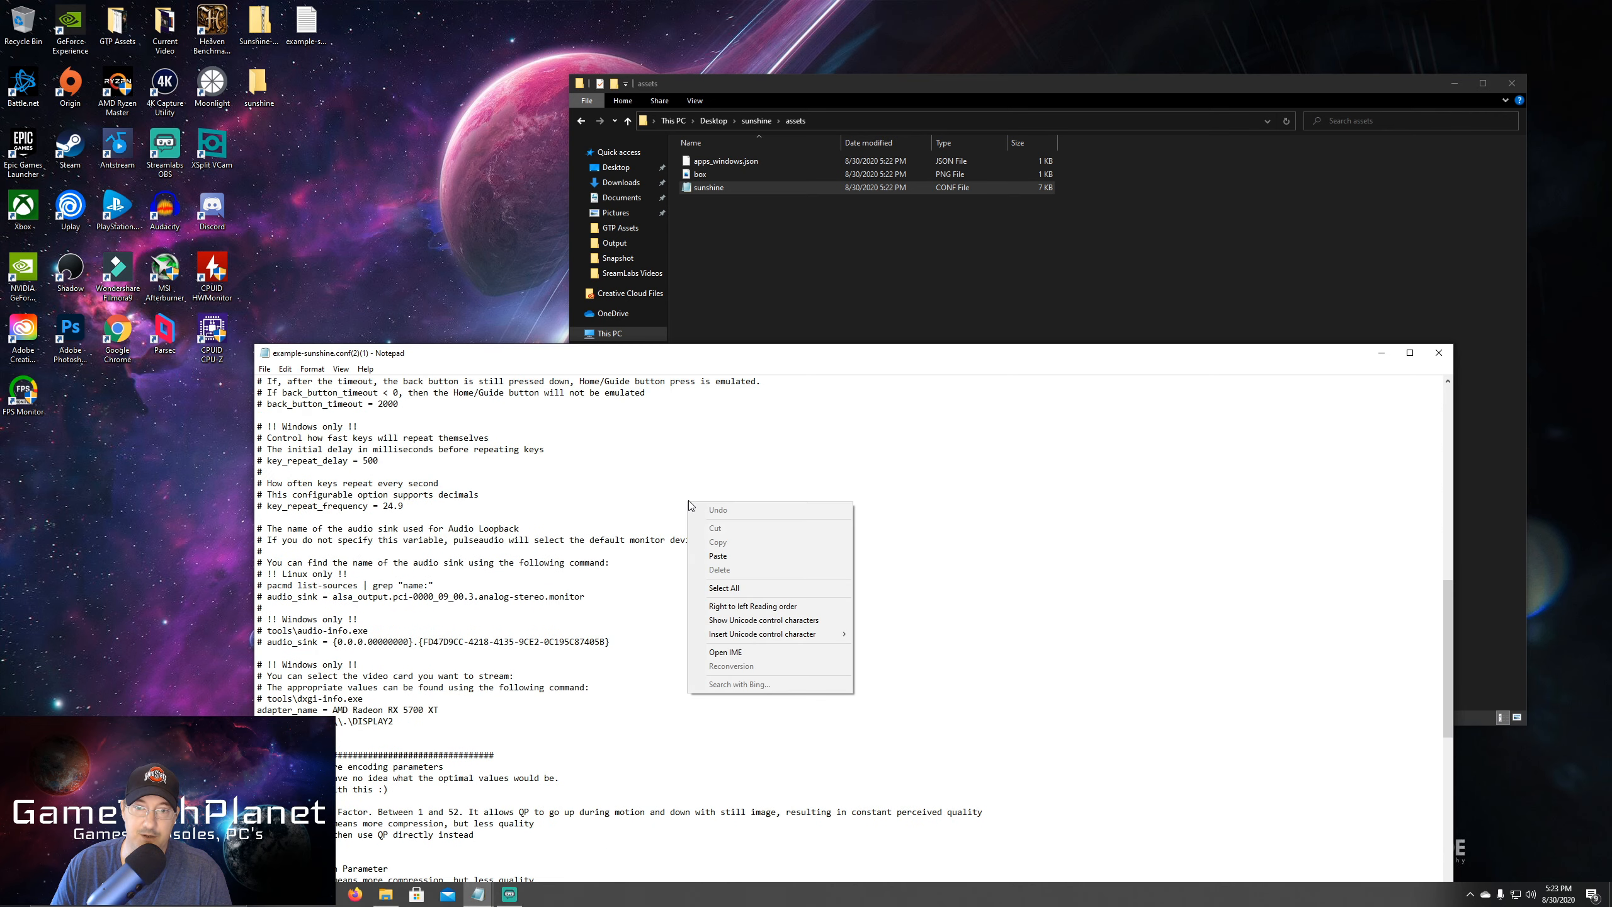
pyautogui.click(724, 588)
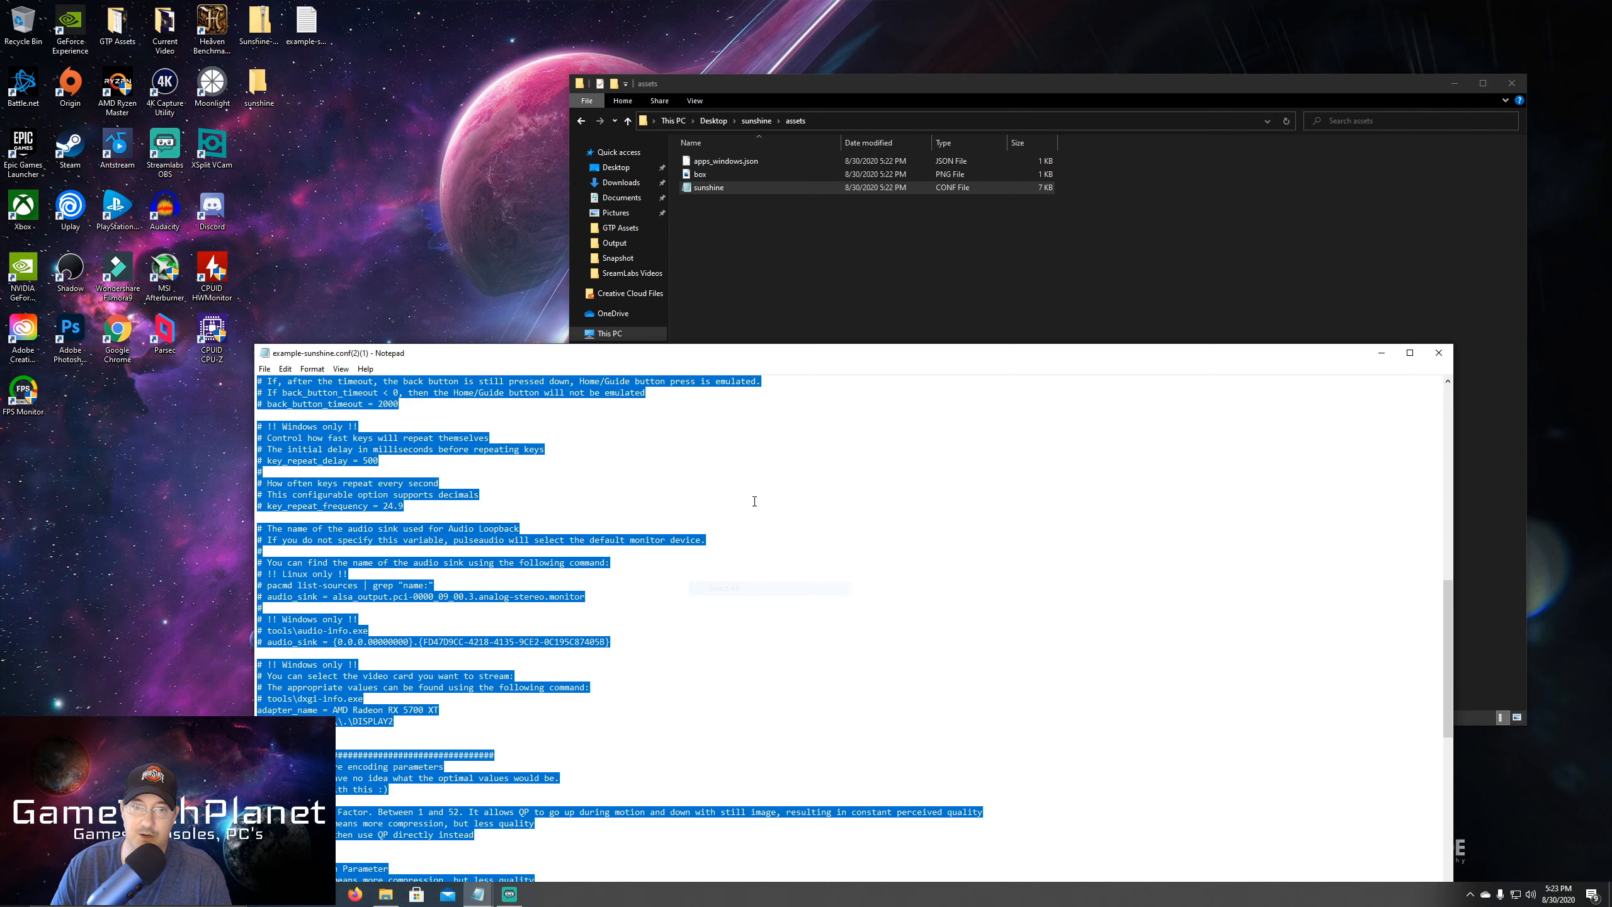
pyautogui.rightClick(486, 452)
pyautogui.click(516, 485)
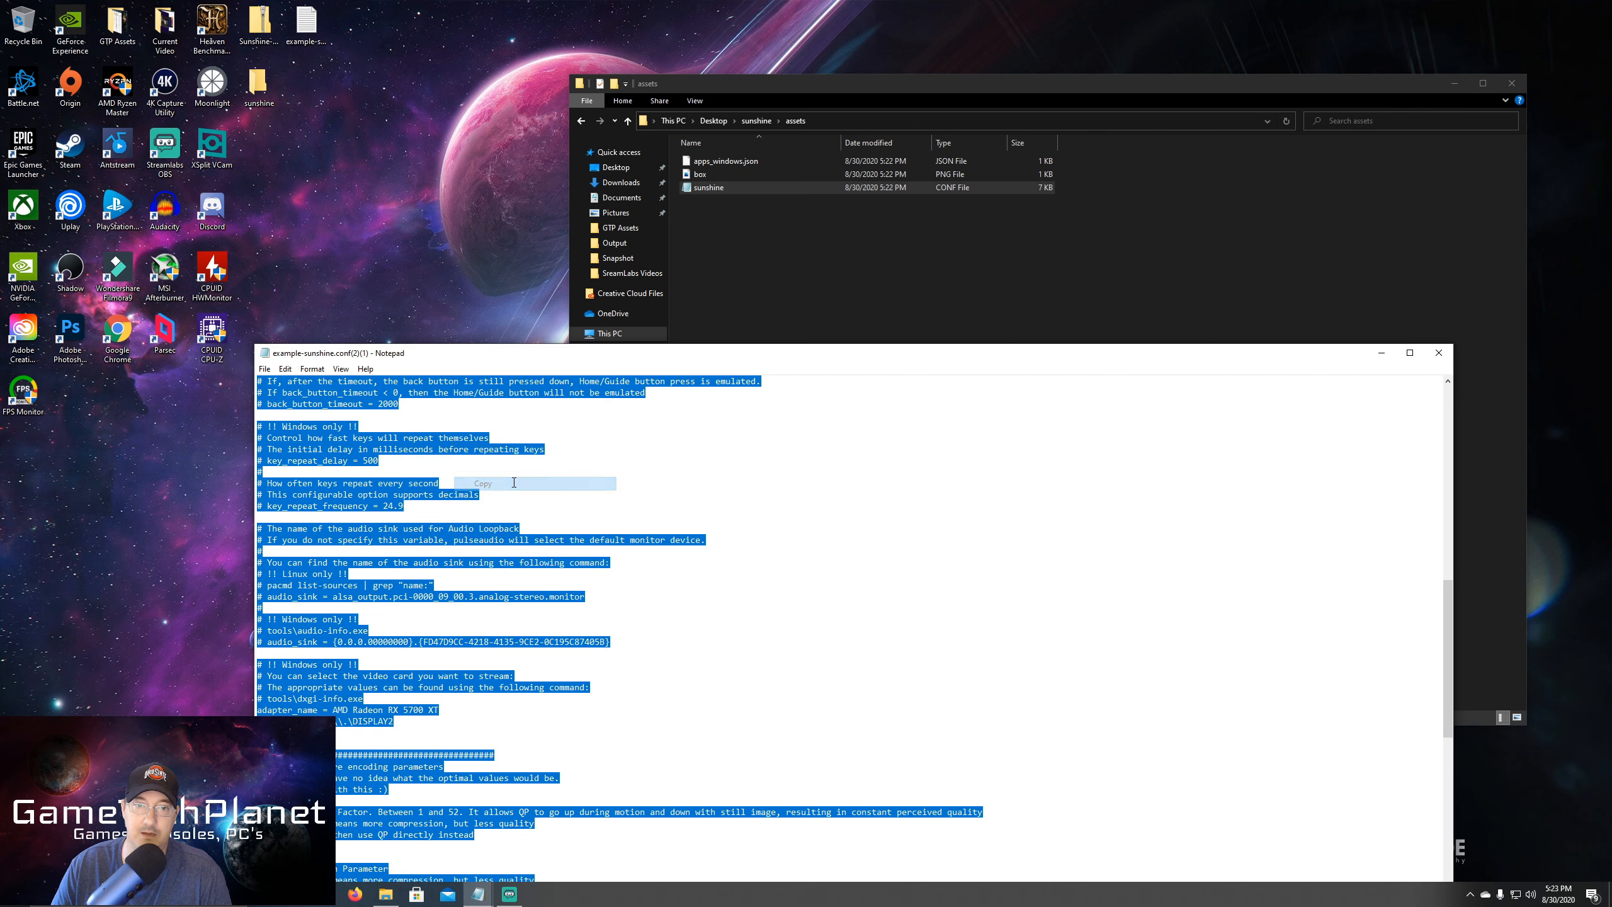
pyautogui.click(1381, 354)
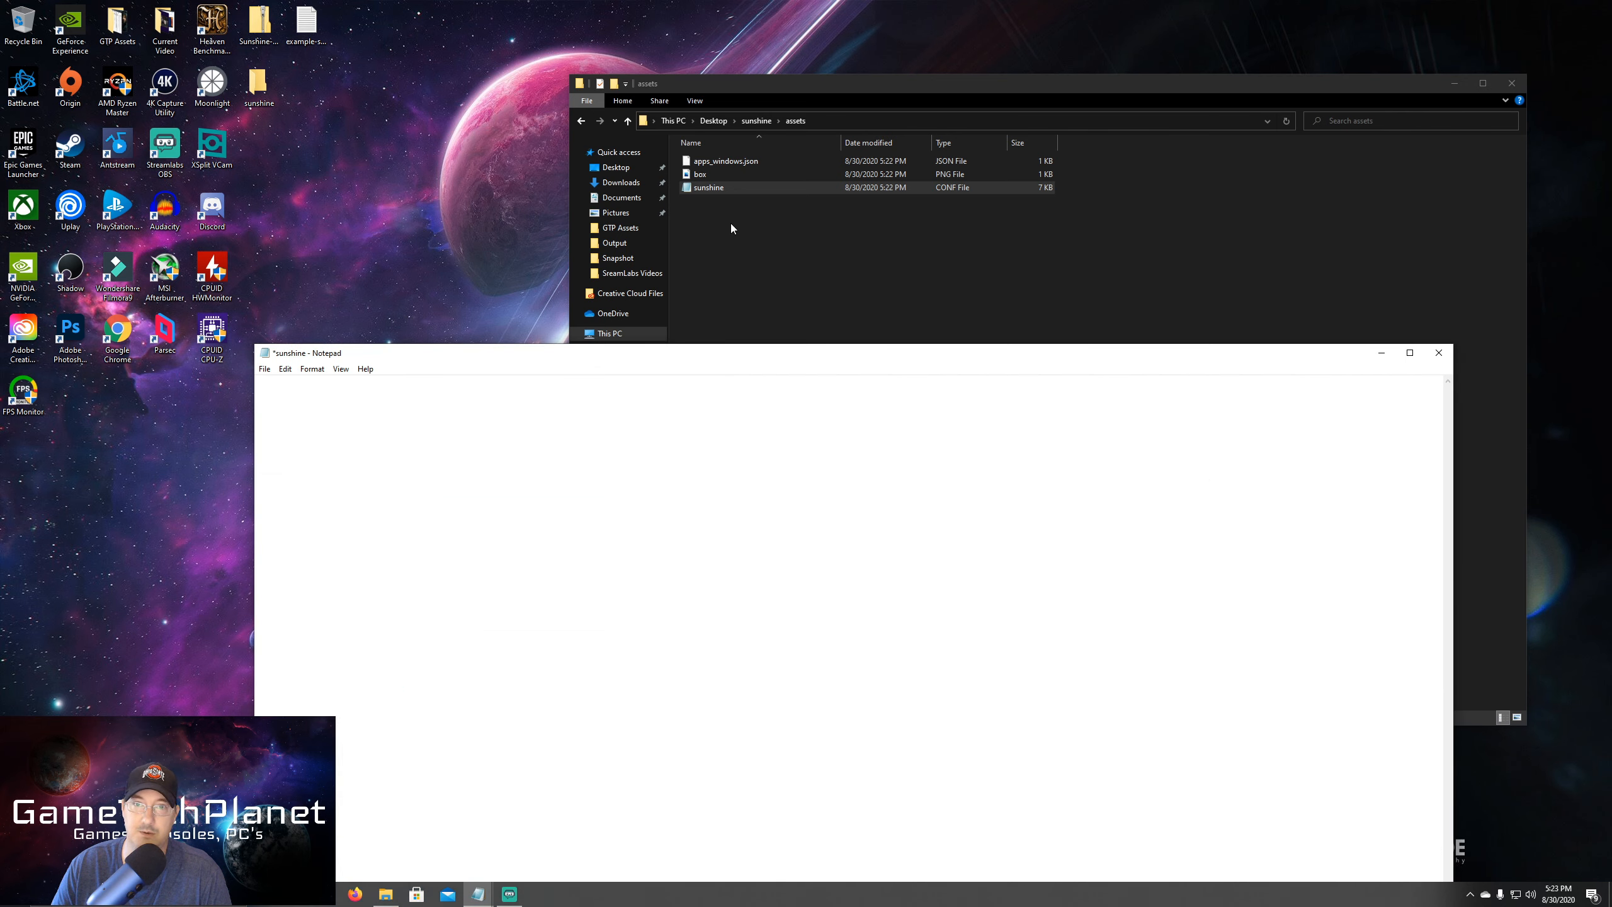
# Paste the copied example configuration into the emptied sunshine file, then save and close the file
pyautogui.rightClick(380, 431)
pyautogui.click(435, 485)
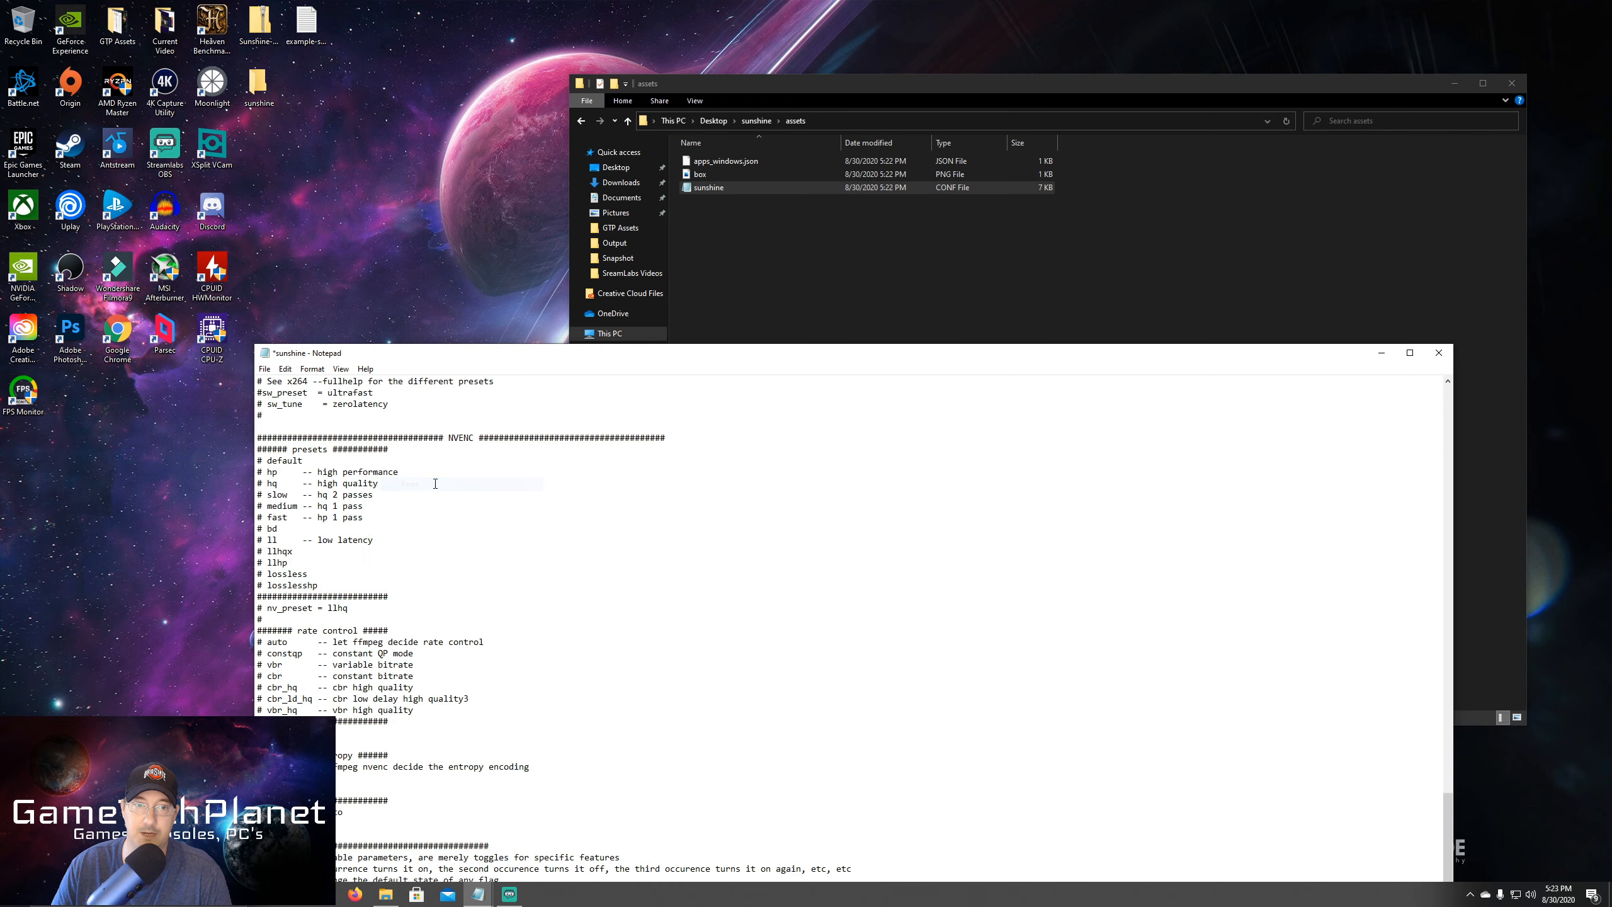
pyautogui.click(264, 369)
pyautogui.click(286, 424)
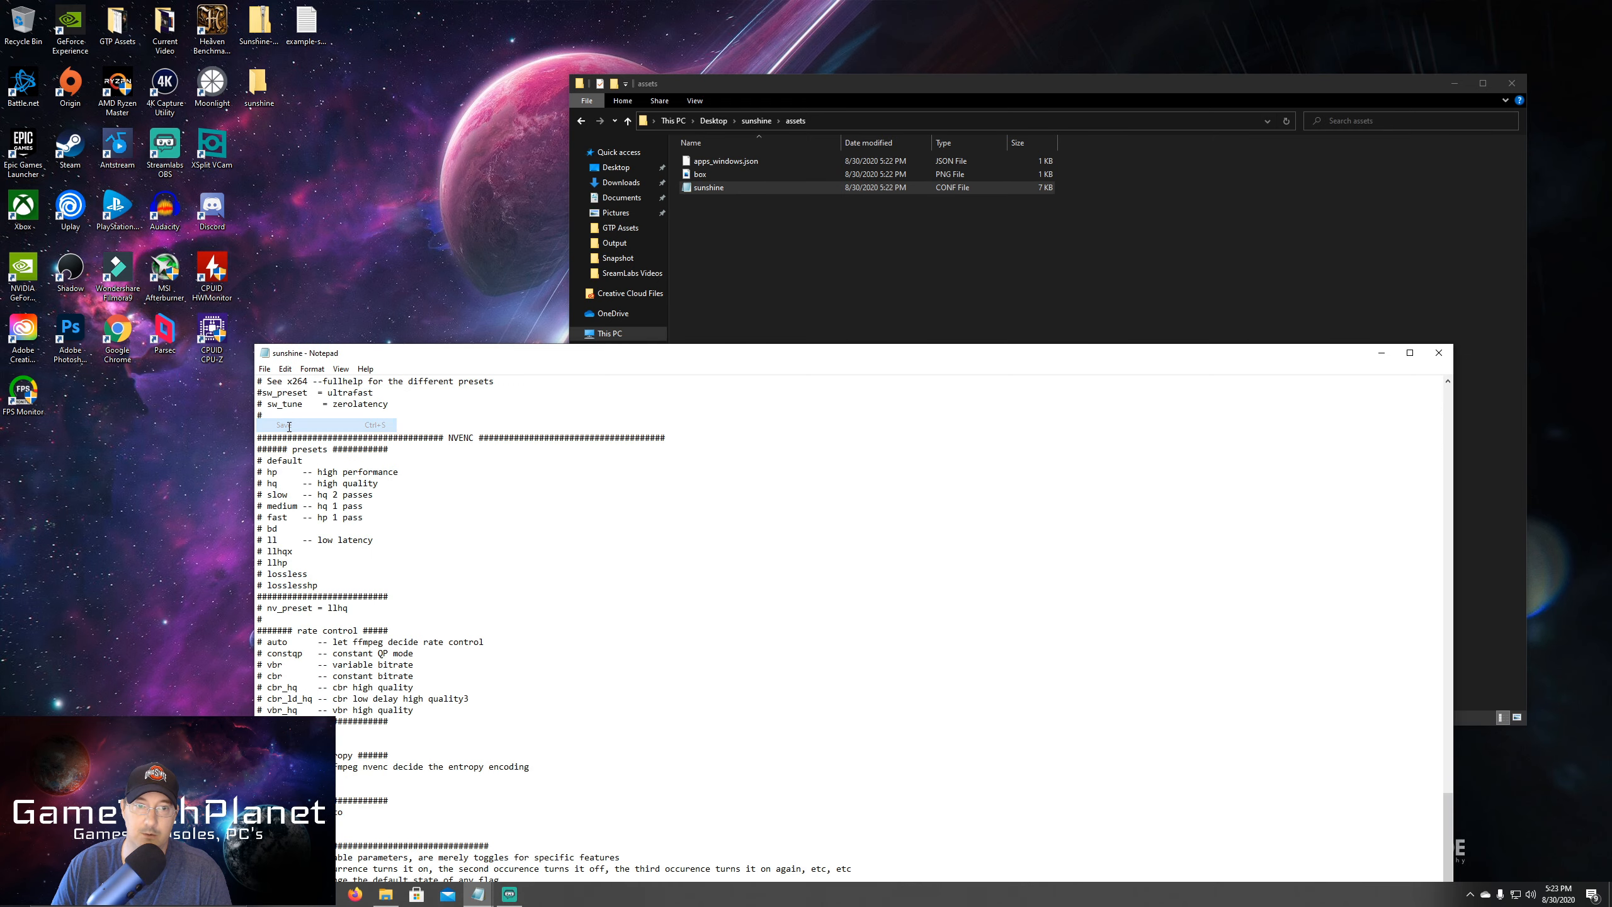
pyautogui.moveTo(1260, 361); pyautogui.dragTo(1220, 140)
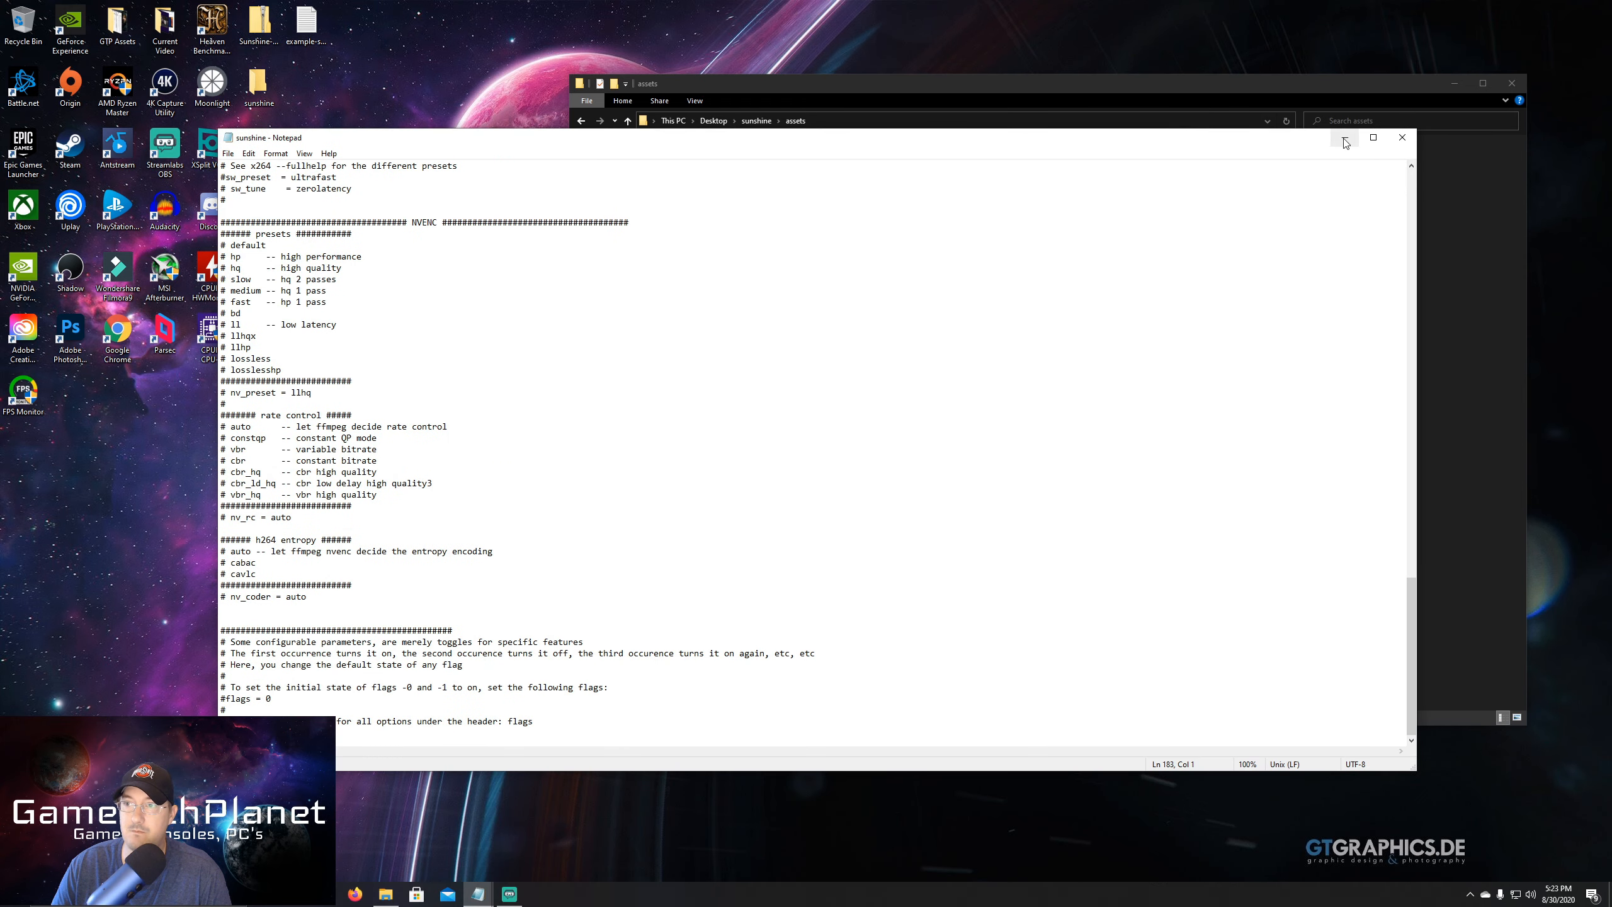
pyautogui.click(1402, 132)
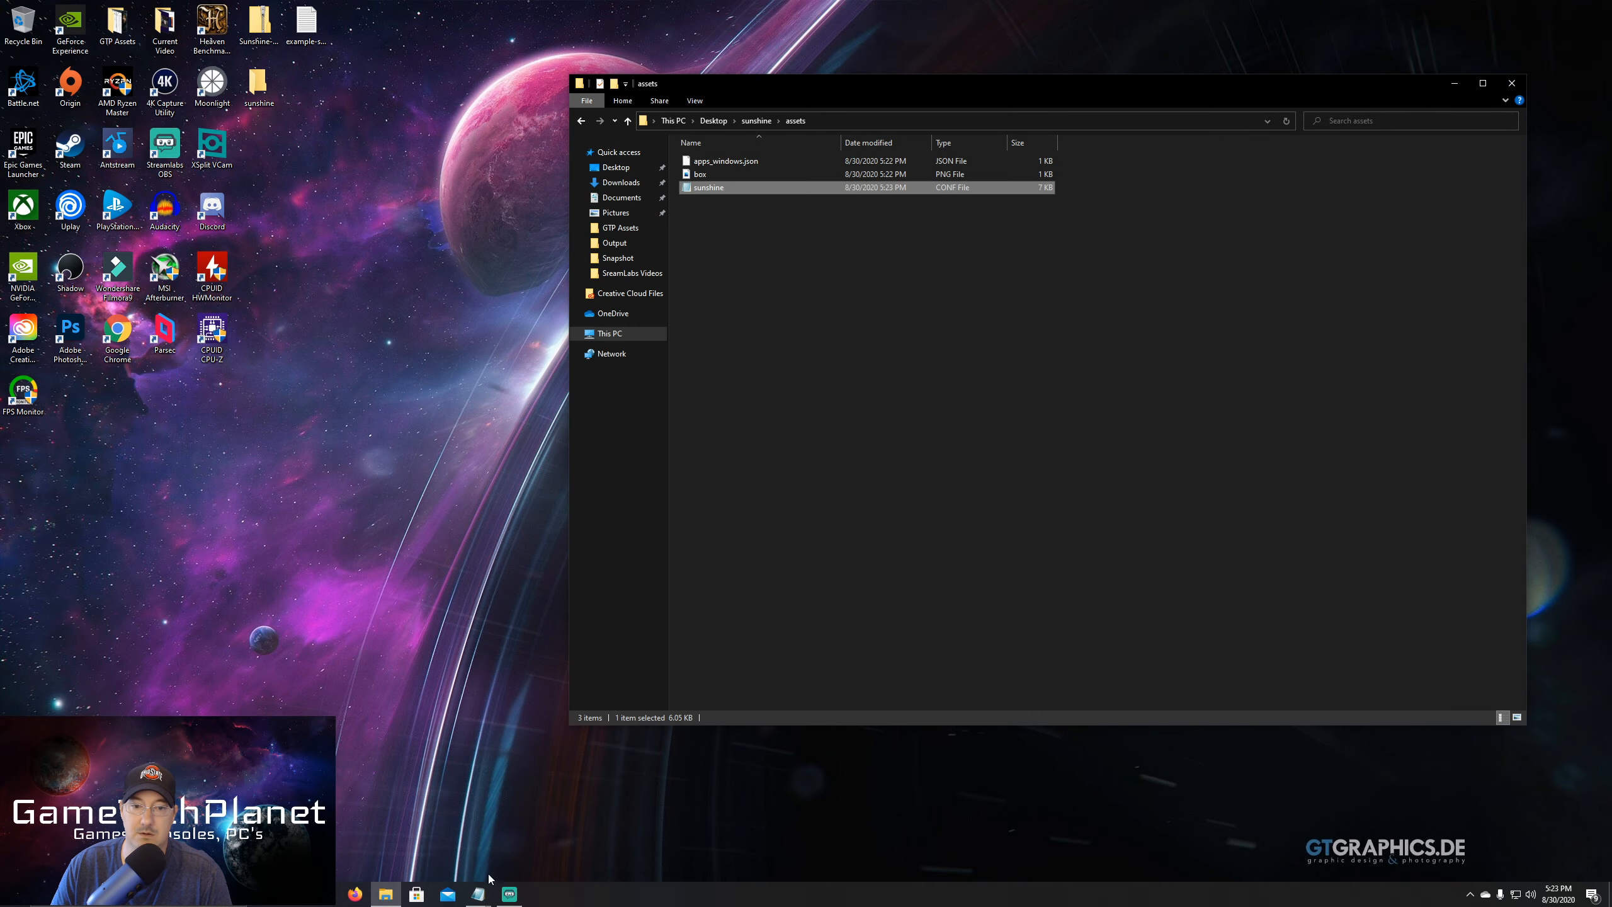
# Close the leftover Untitled Notepad window without saving its changes
pyautogui.click(478, 894)
pyautogui.click(596, 799)
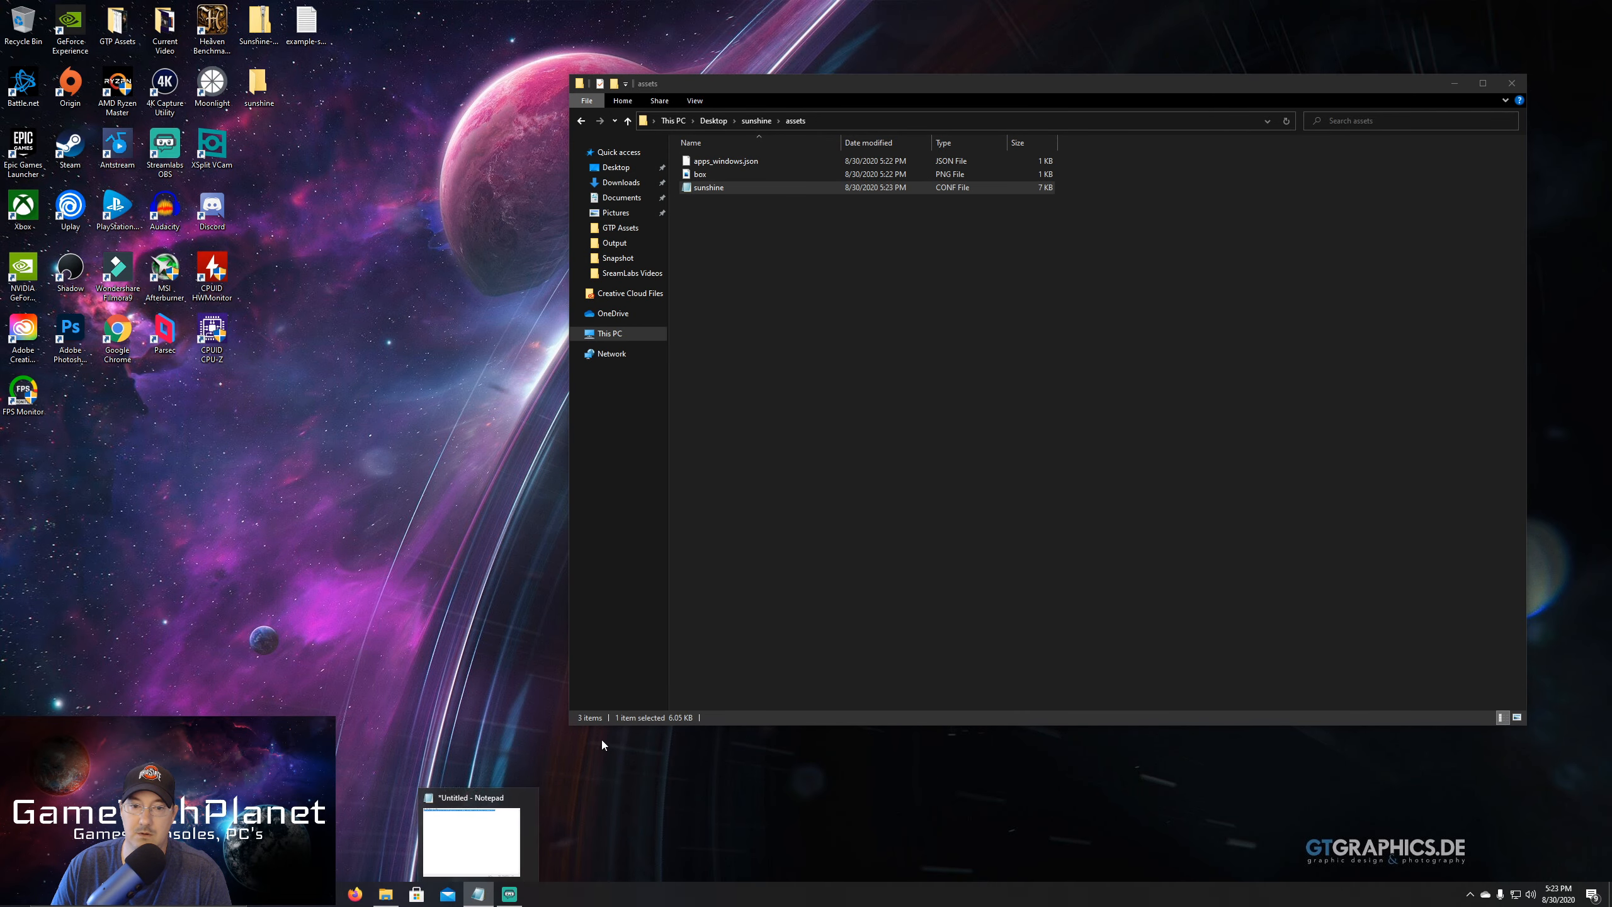
pyautogui.click(525, 801)
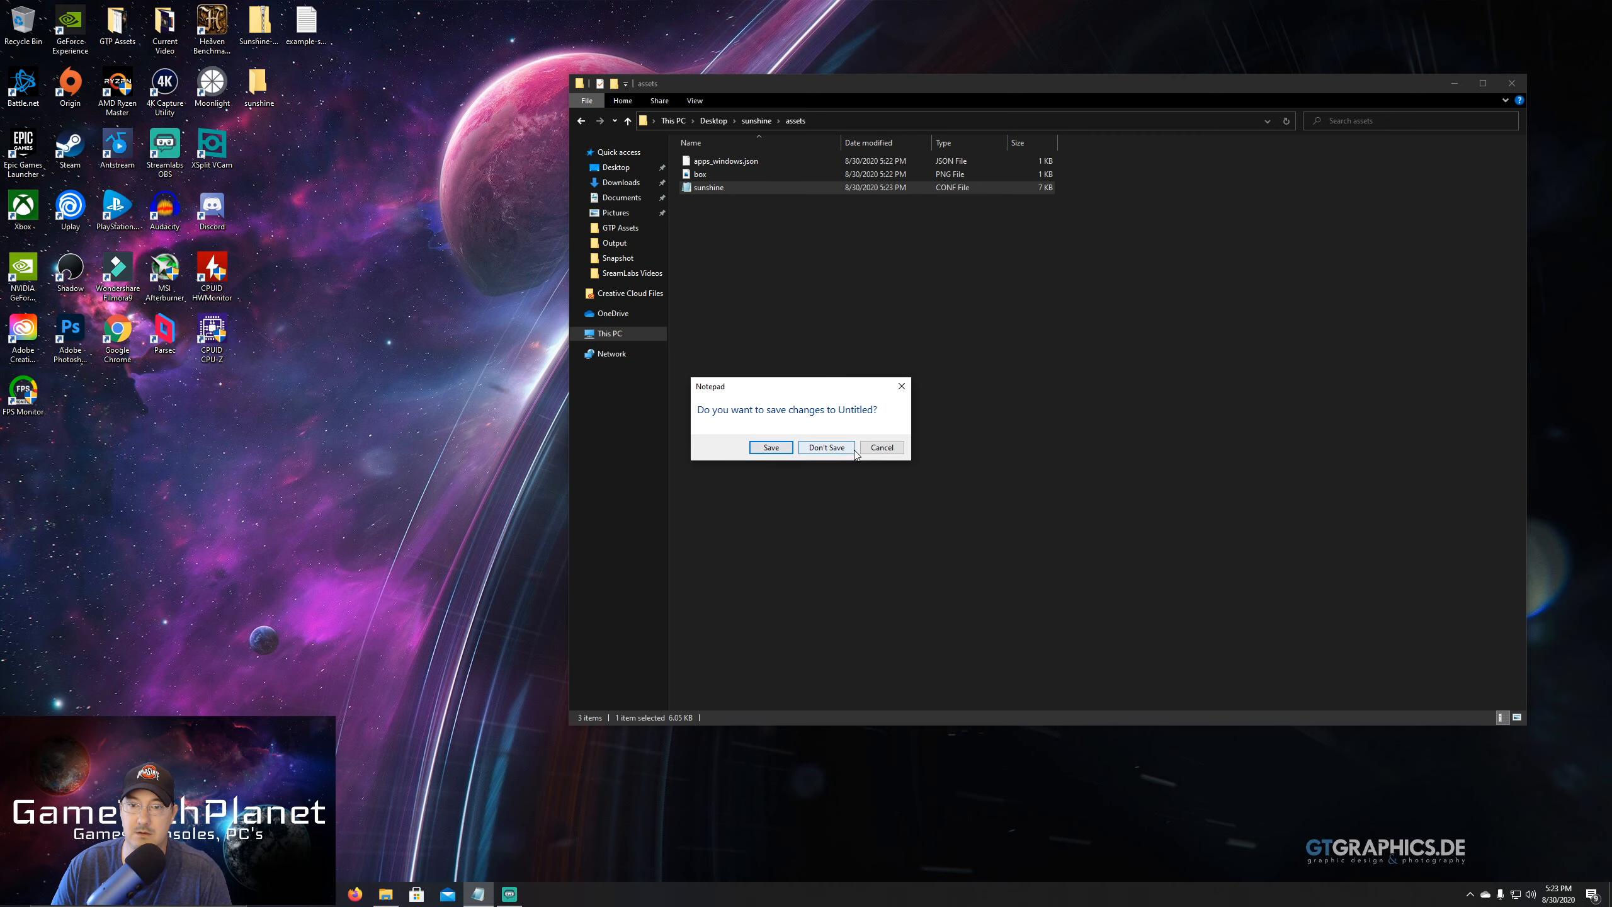
pyautogui.click(826, 447)
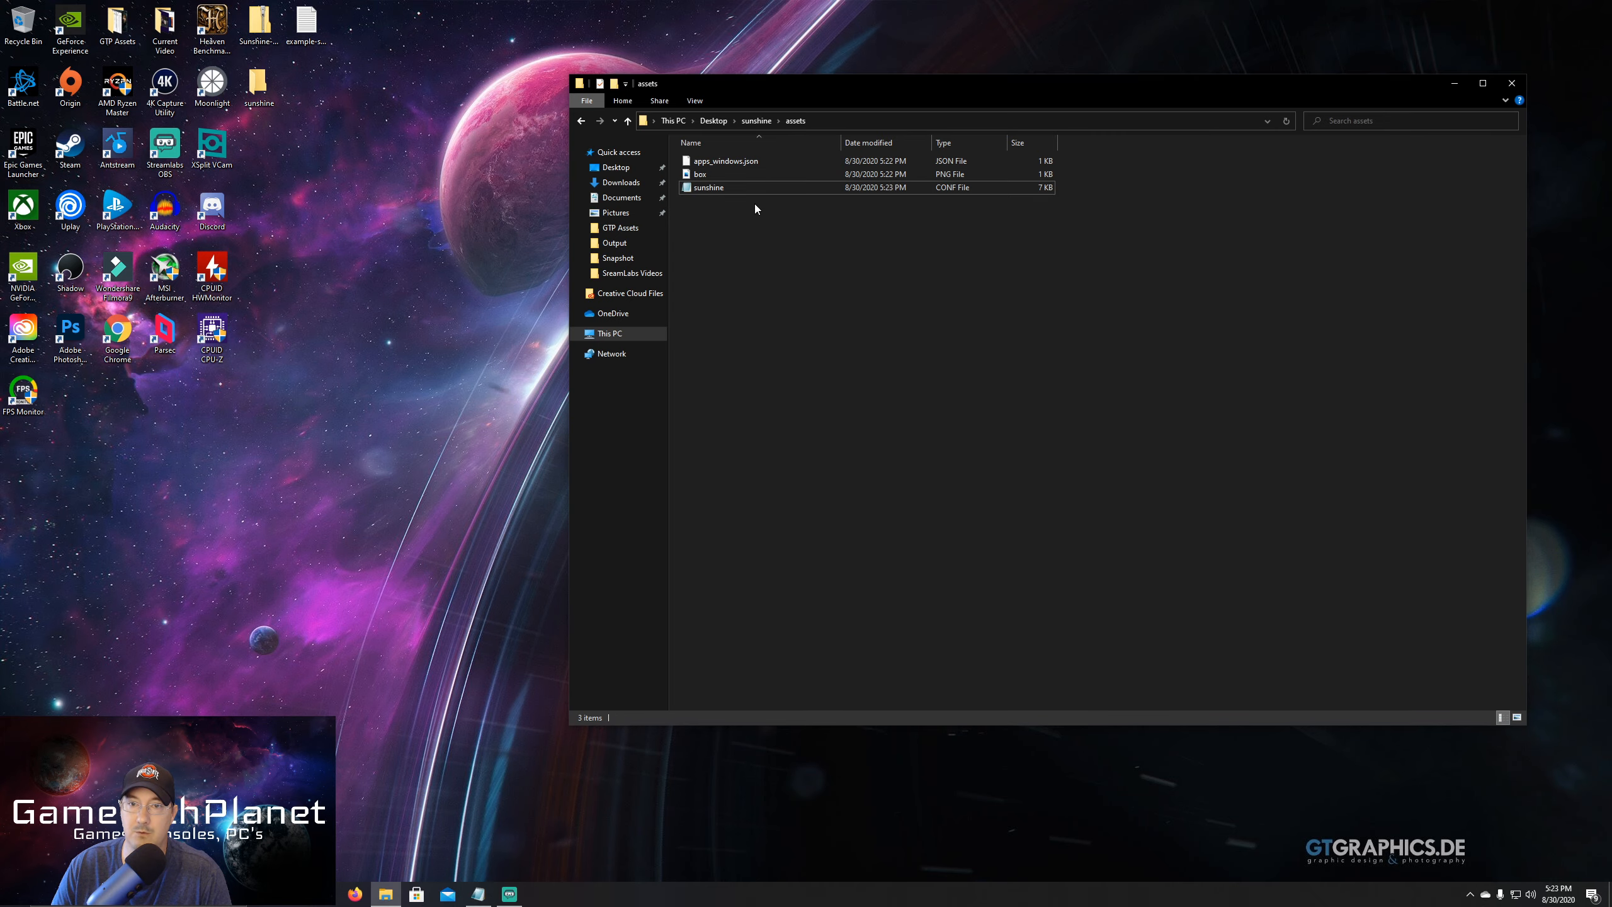
# Reopen the sunshine configuration file from the assets folder and examine its settings, down to the video card and output entries
pyautogui.doubleClick(738, 191)
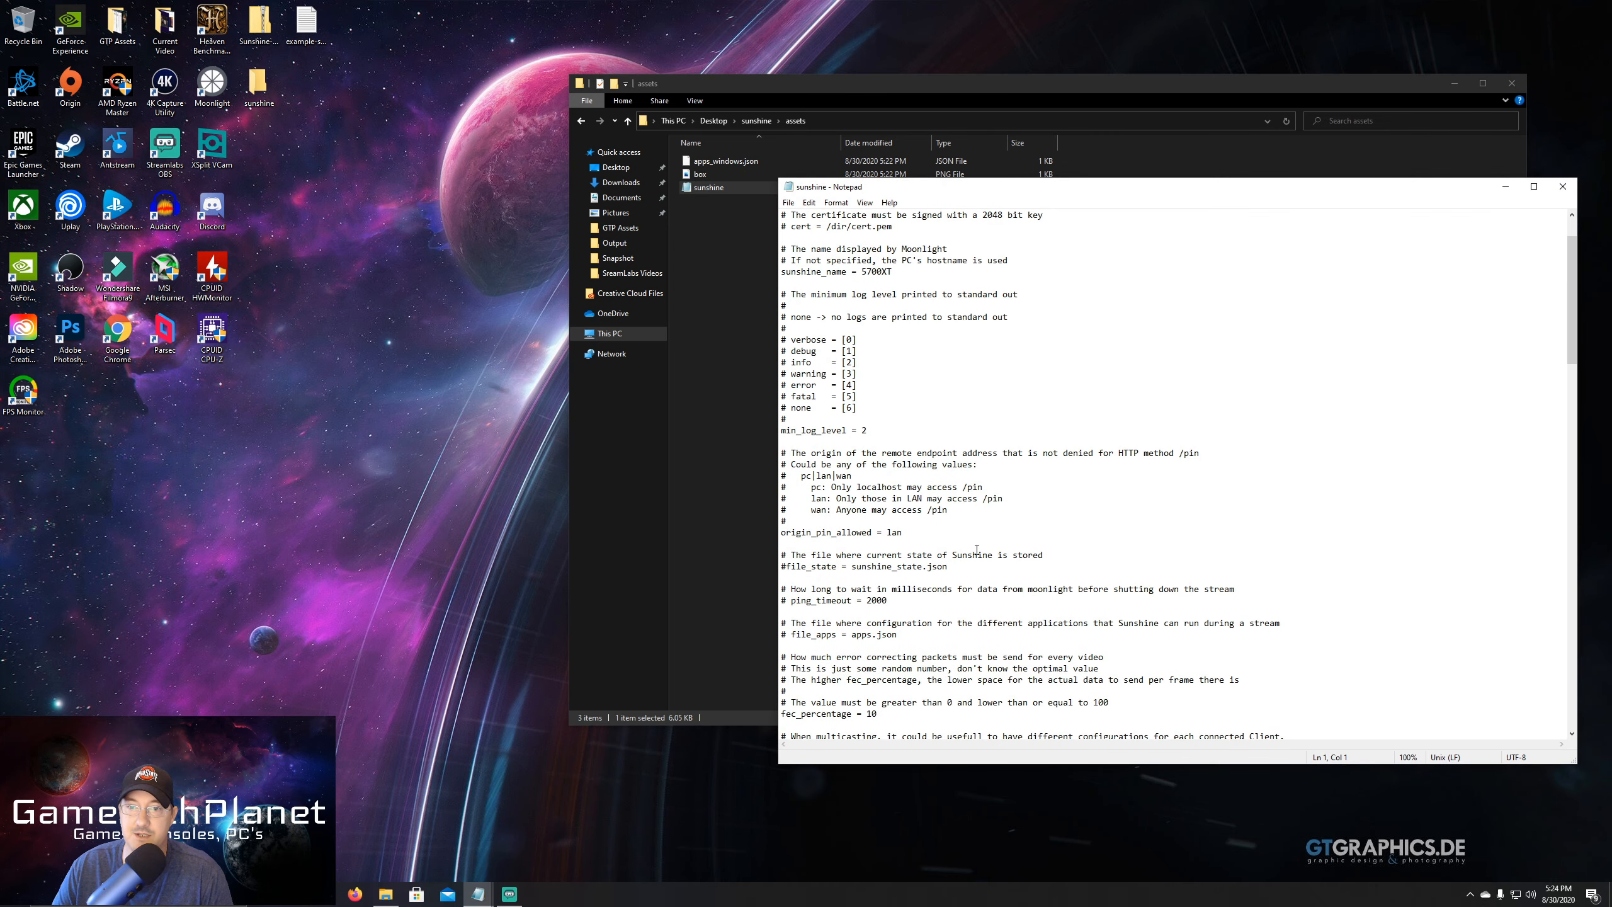
pyautogui.scroll(-5, 1045, 463)
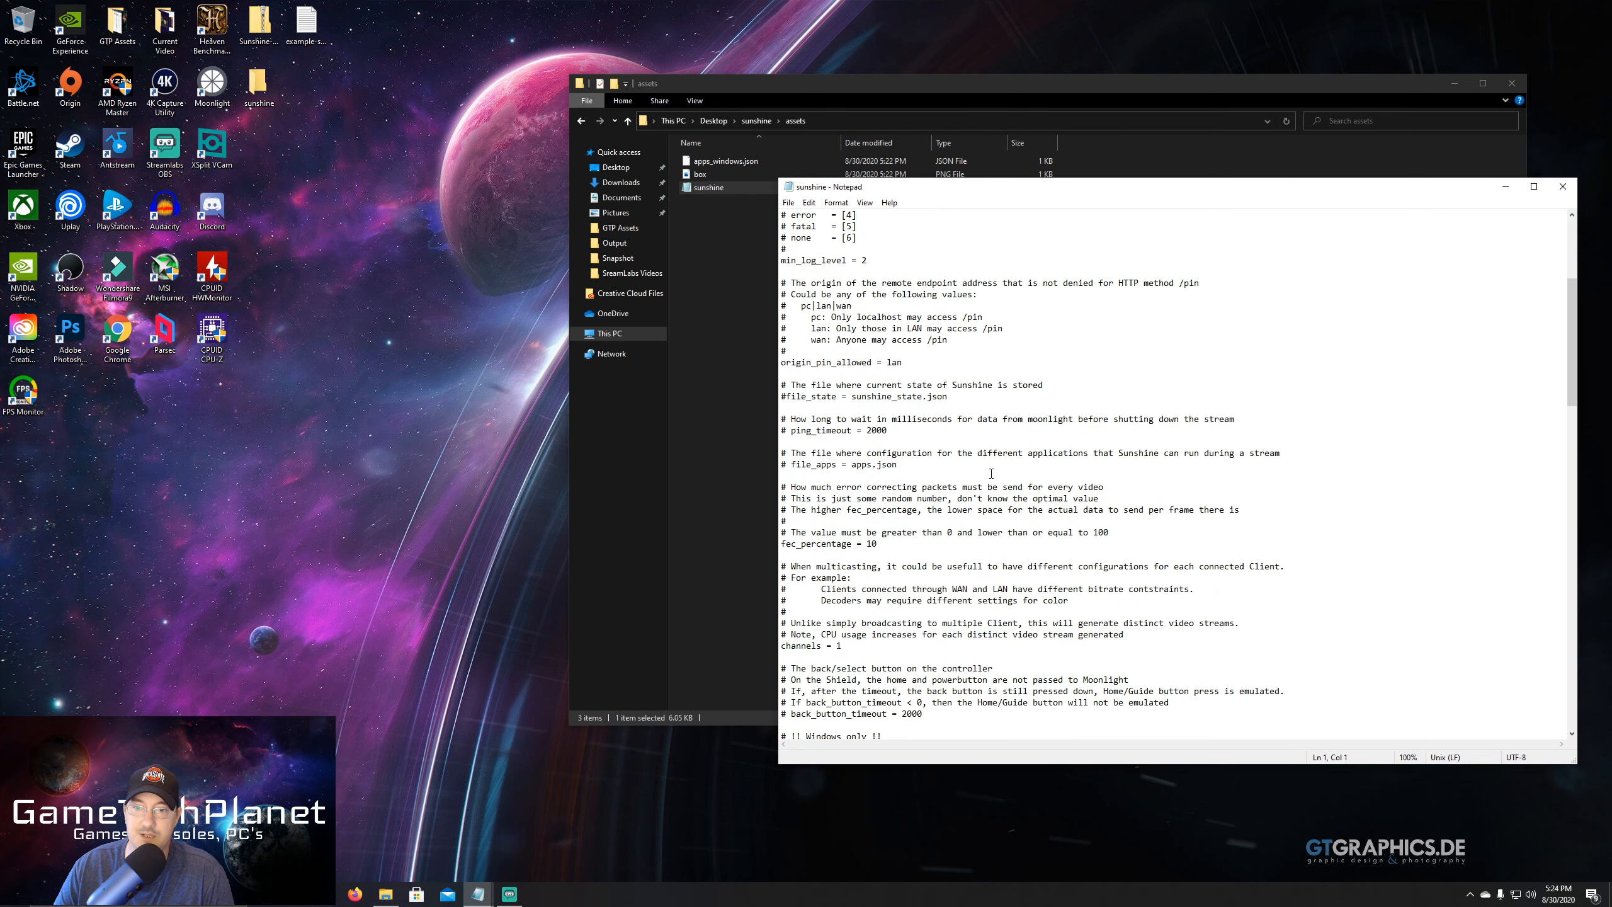
pyautogui.scroll(-4, 992, 473)
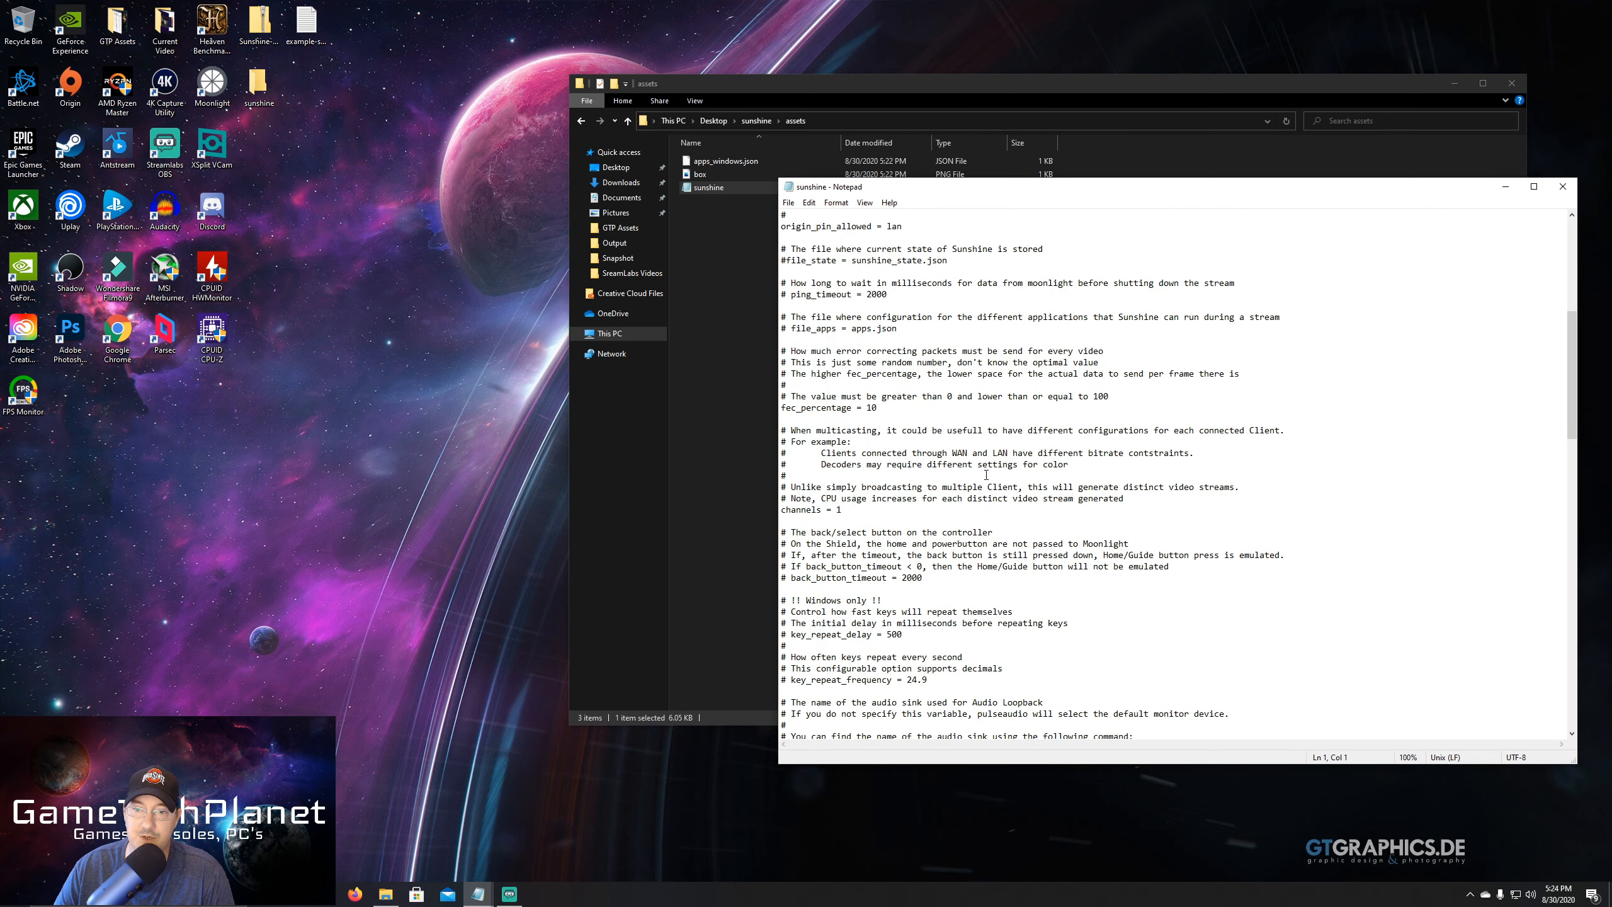
pyautogui.scroll(-2, 984, 485)
pyautogui.scroll(-1, 984, 486)
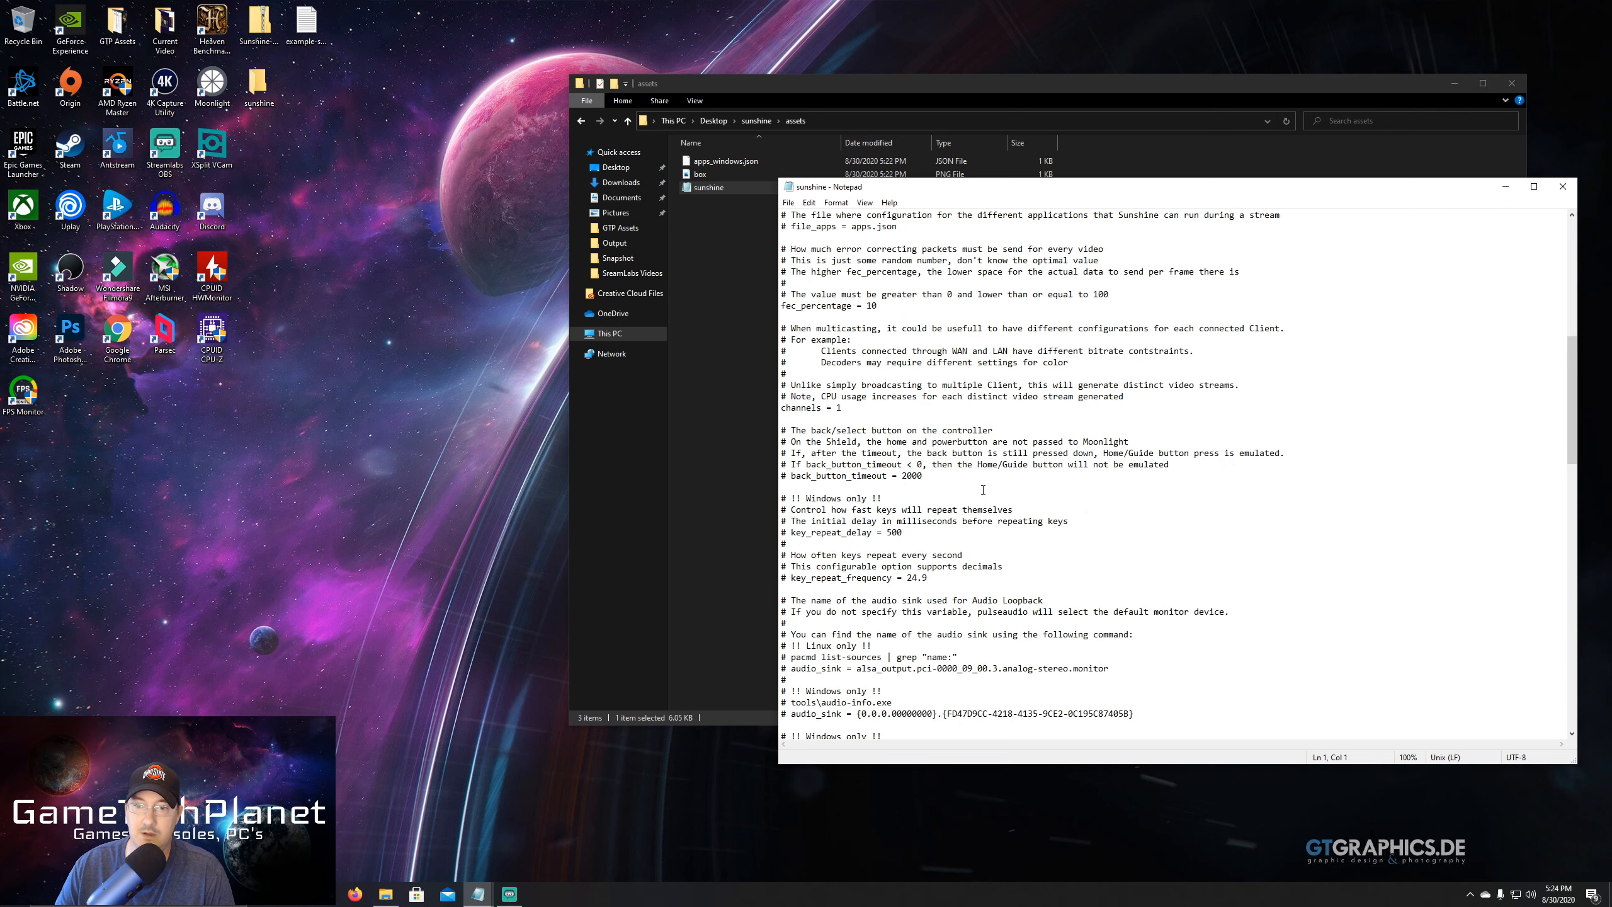
pyautogui.scroll(-1, 983, 489)
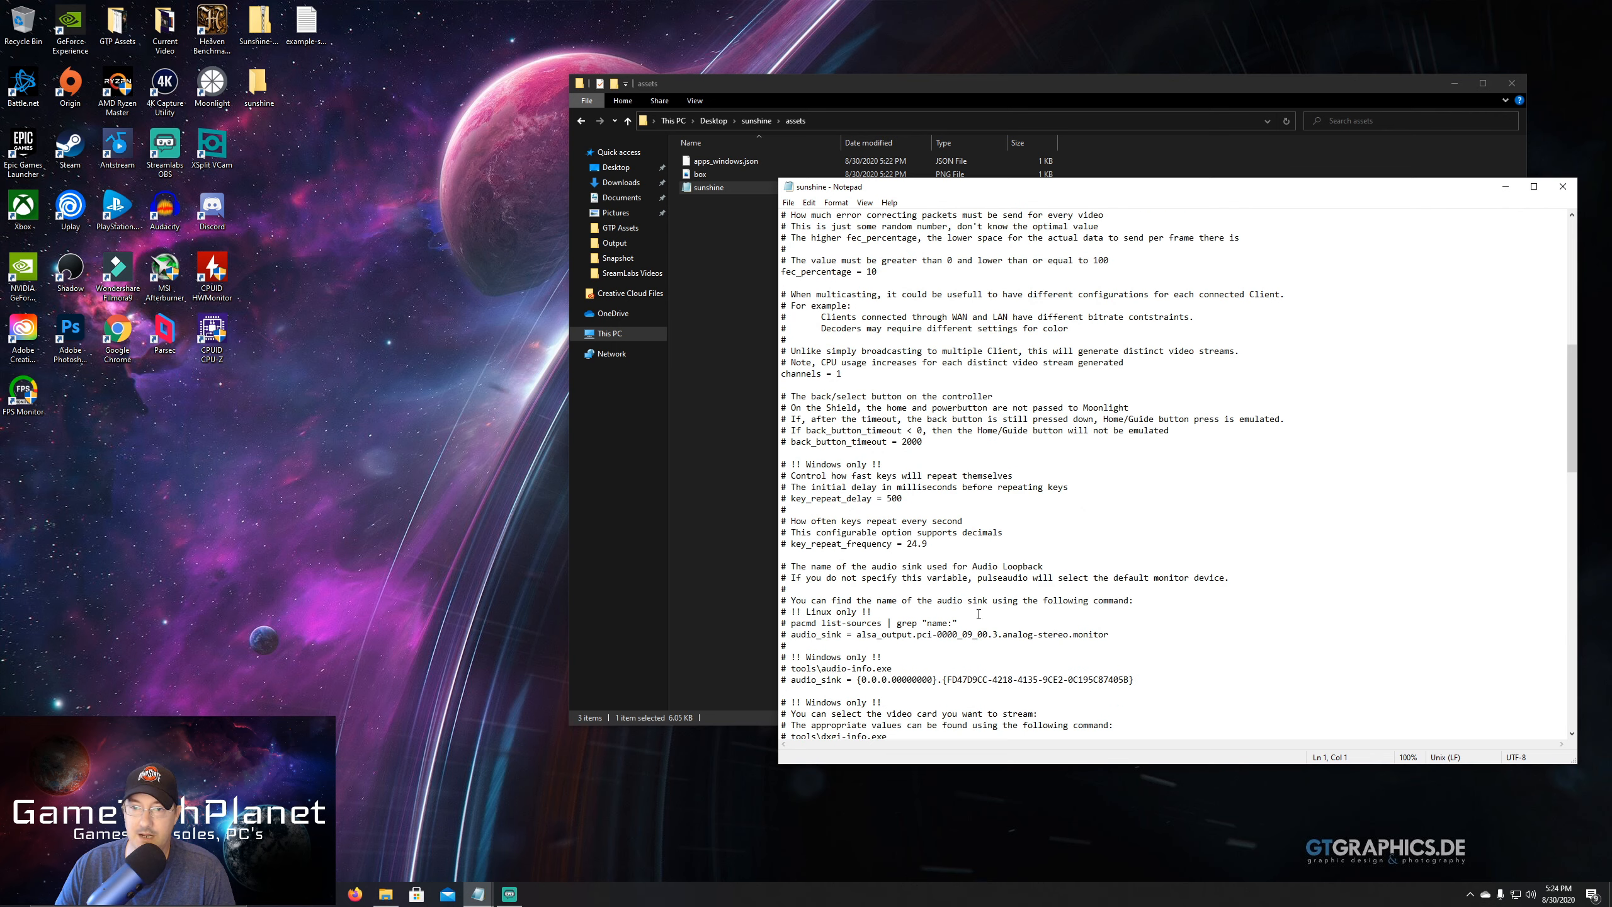
pyautogui.scroll(-9, 978, 613)
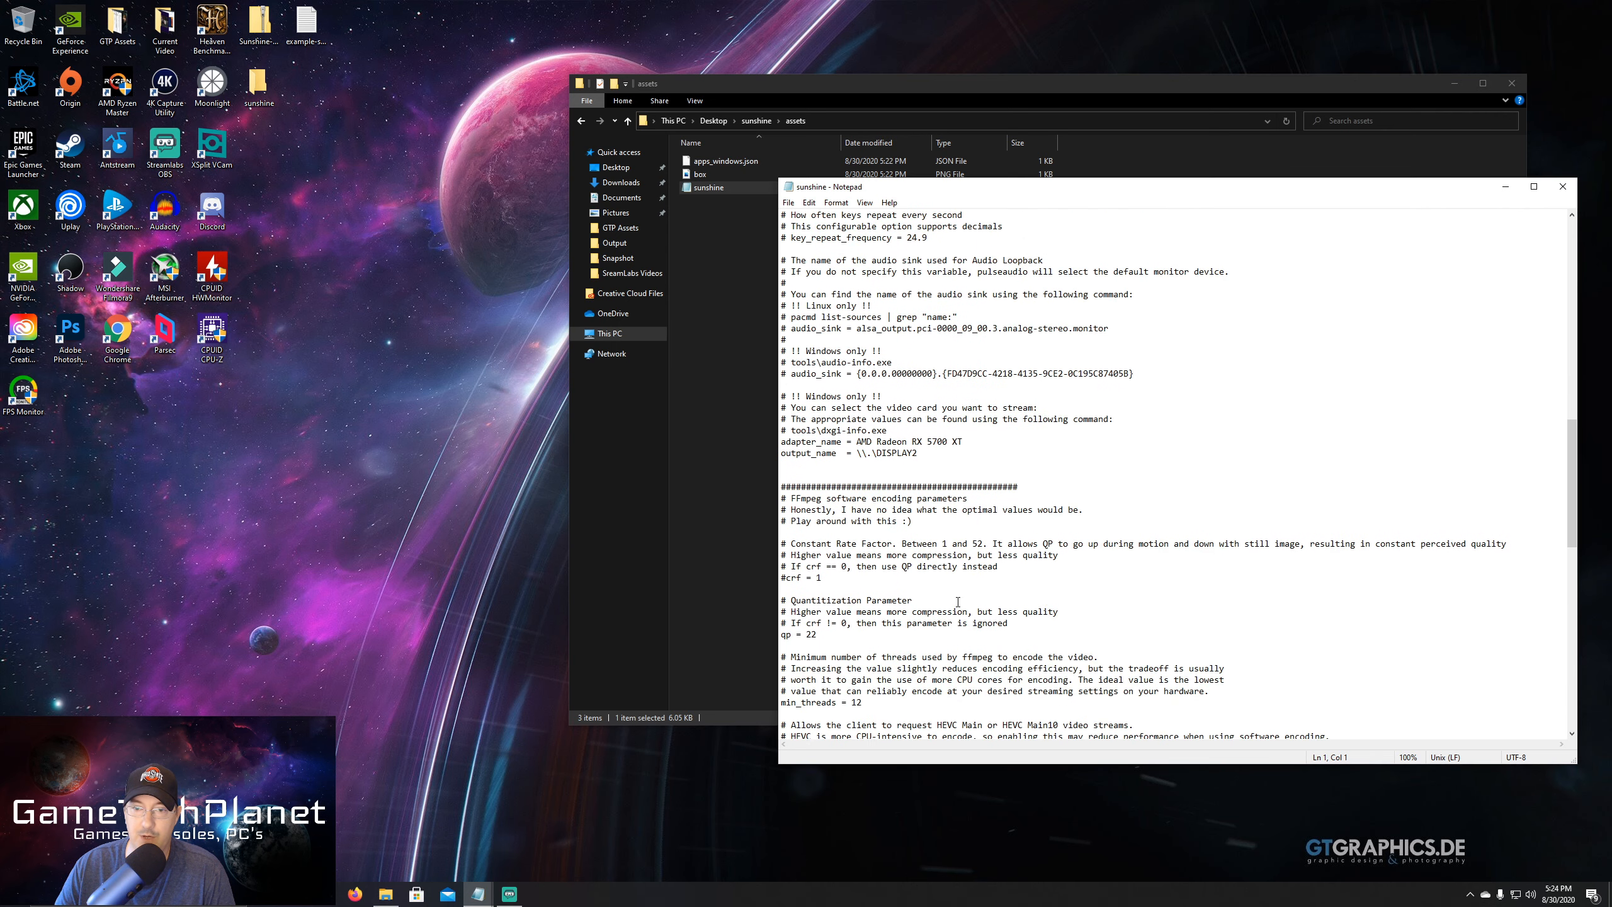
# Examine the software encoding, HEVC and encoder settings through the end of the sunshine file, and return to its beginning
pyautogui.scroll(-2, 958, 601)
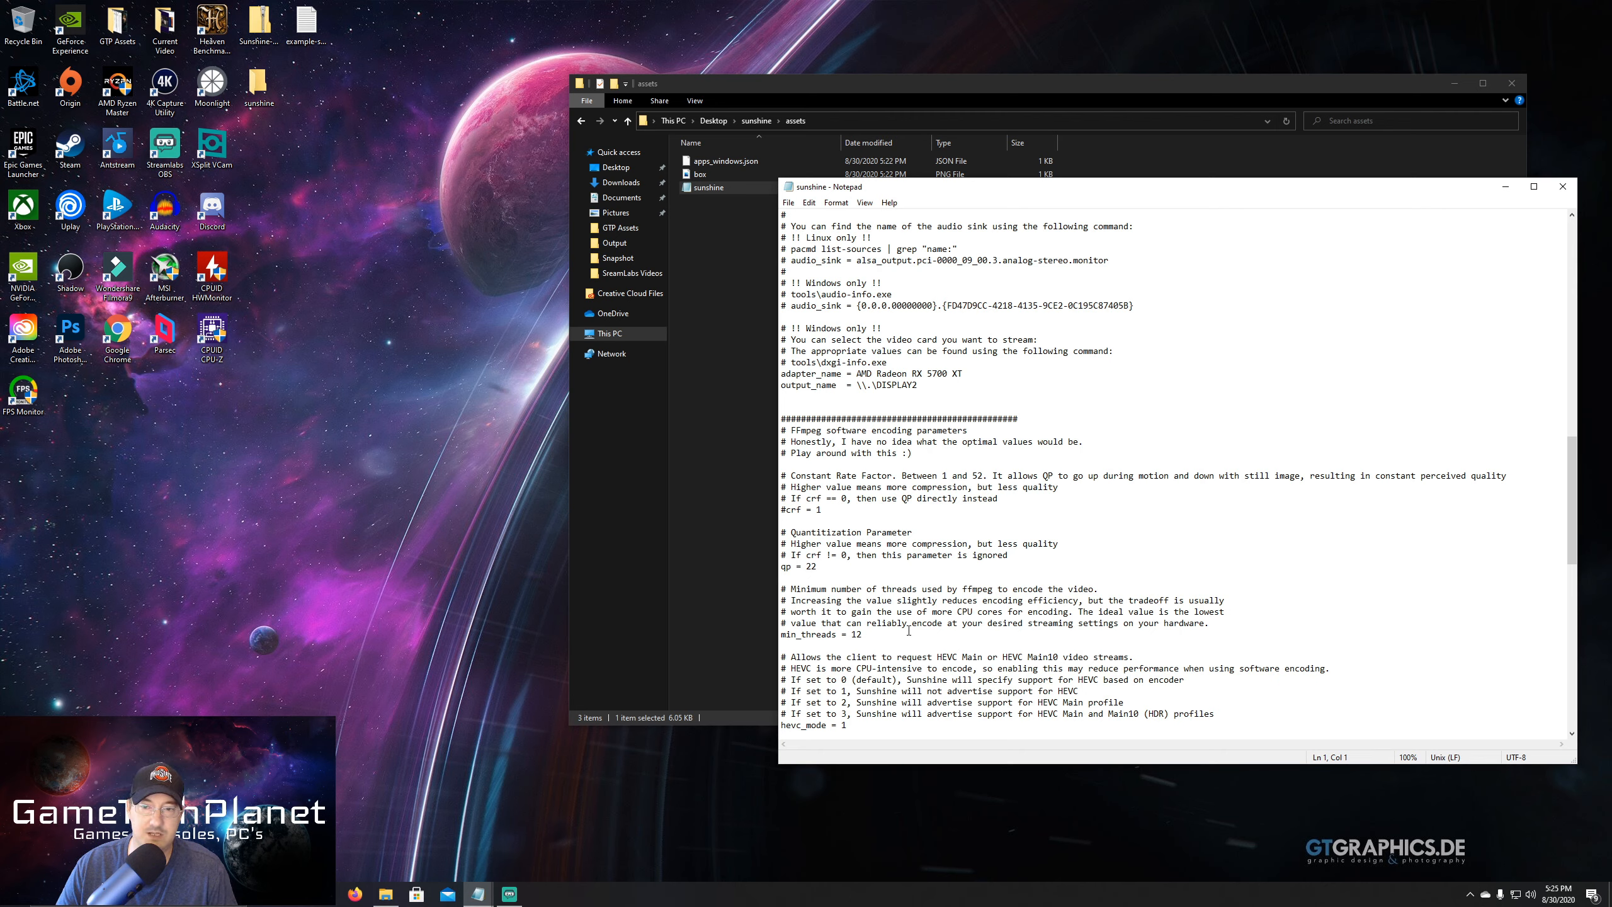
pyautogui.scroll(-2, 909, 631)
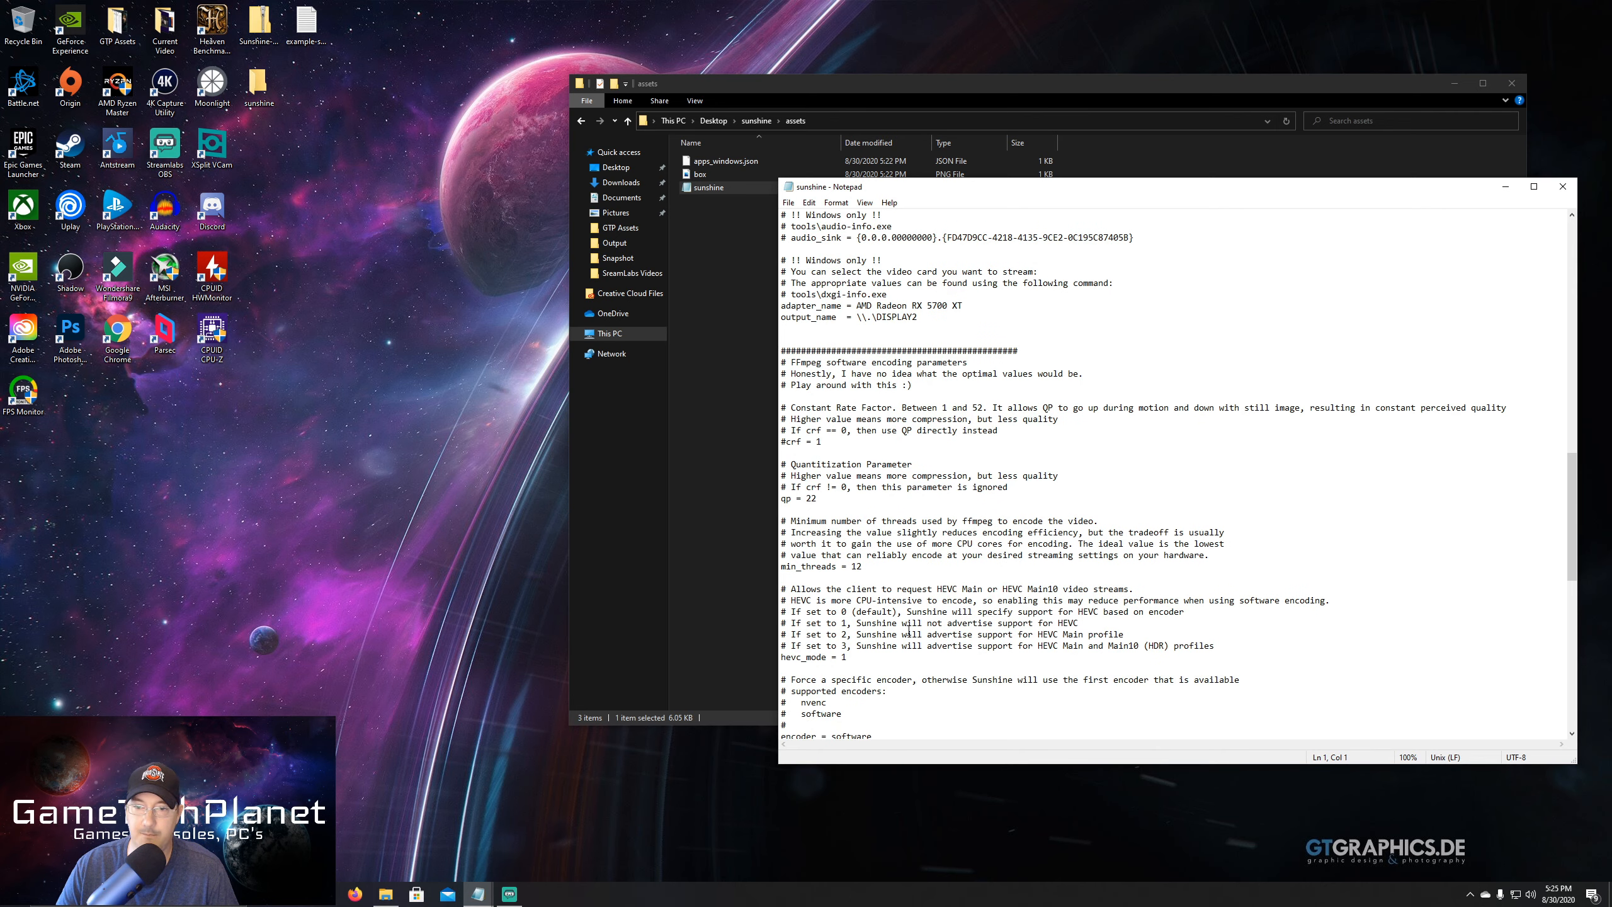
pyautogui.scroll(-1, 909, 630)
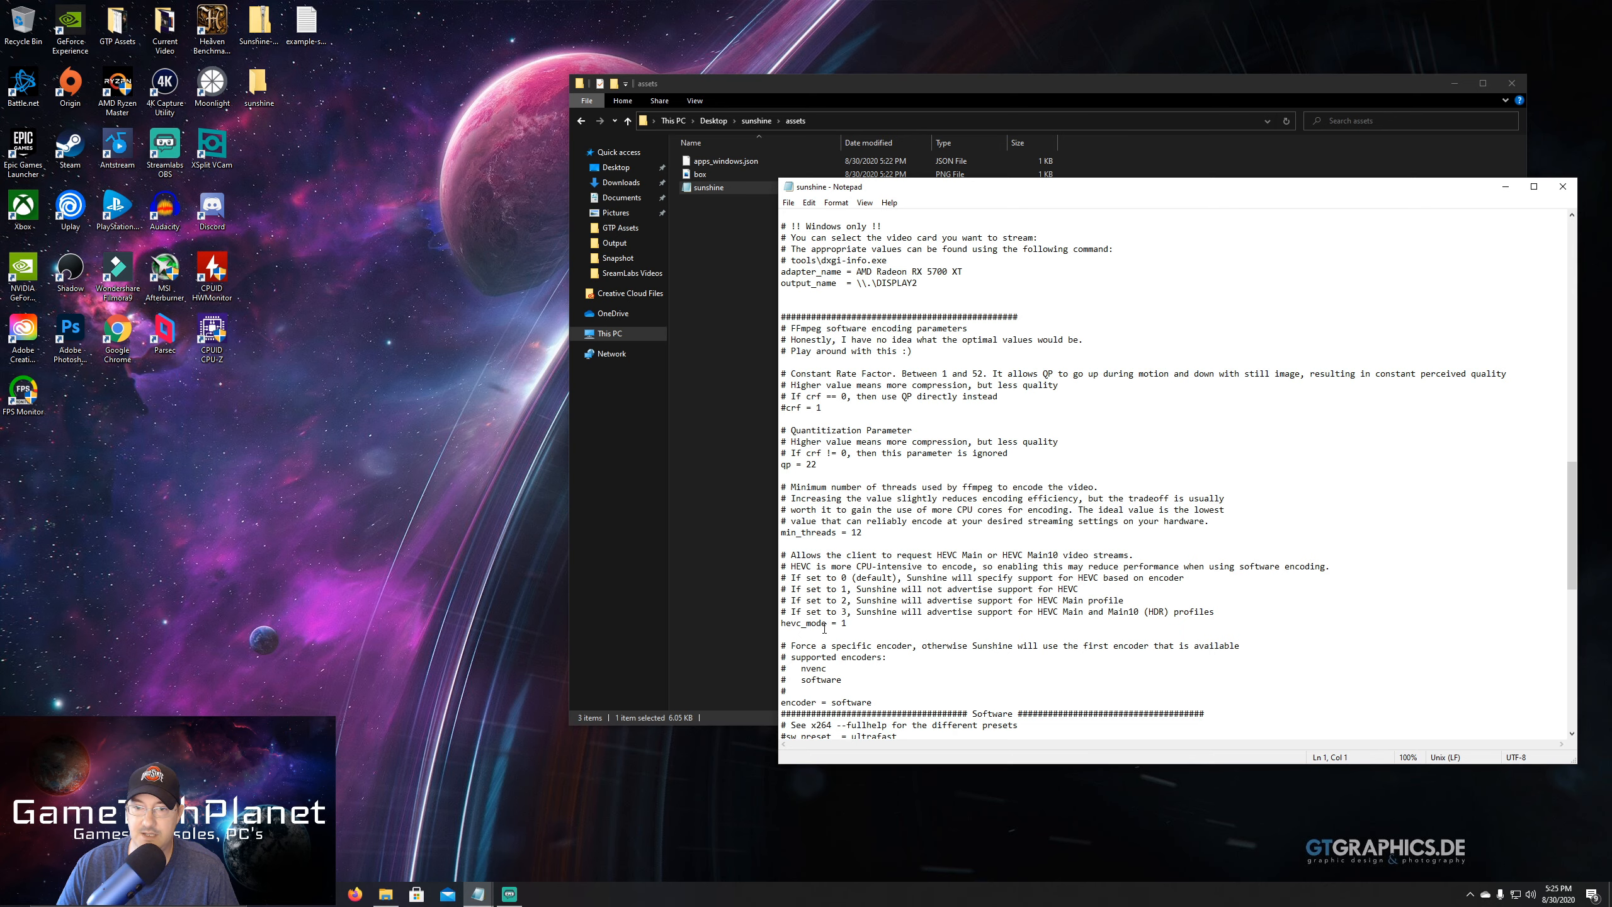
pyautogui.scroll(-2, 973, 592)
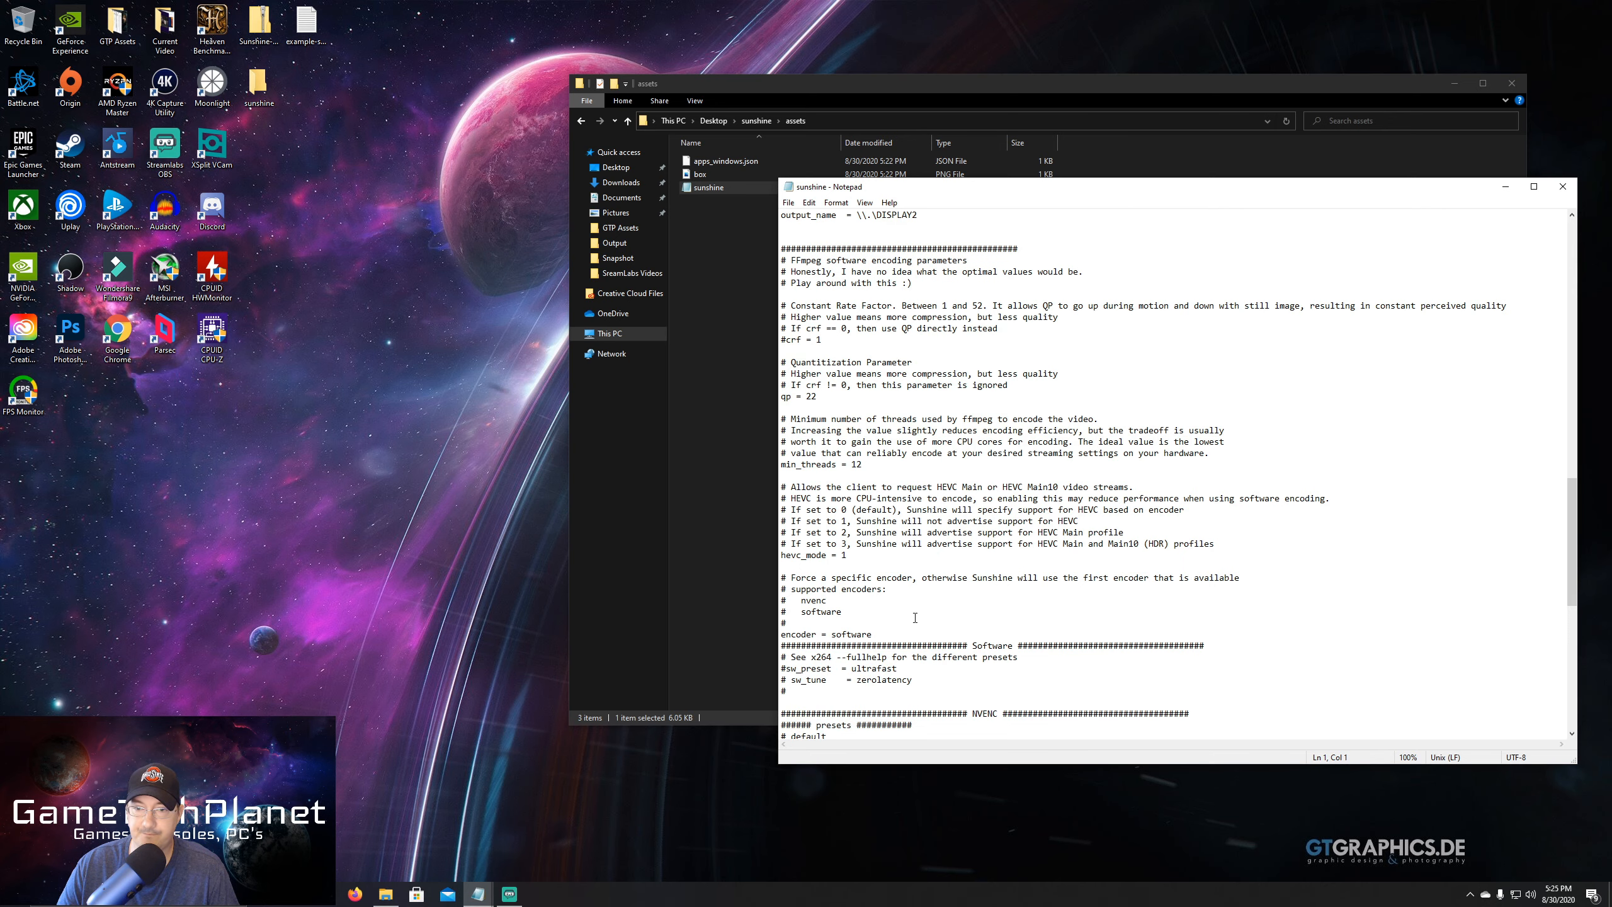
pyautogui.scroll(-15, 915, 617)
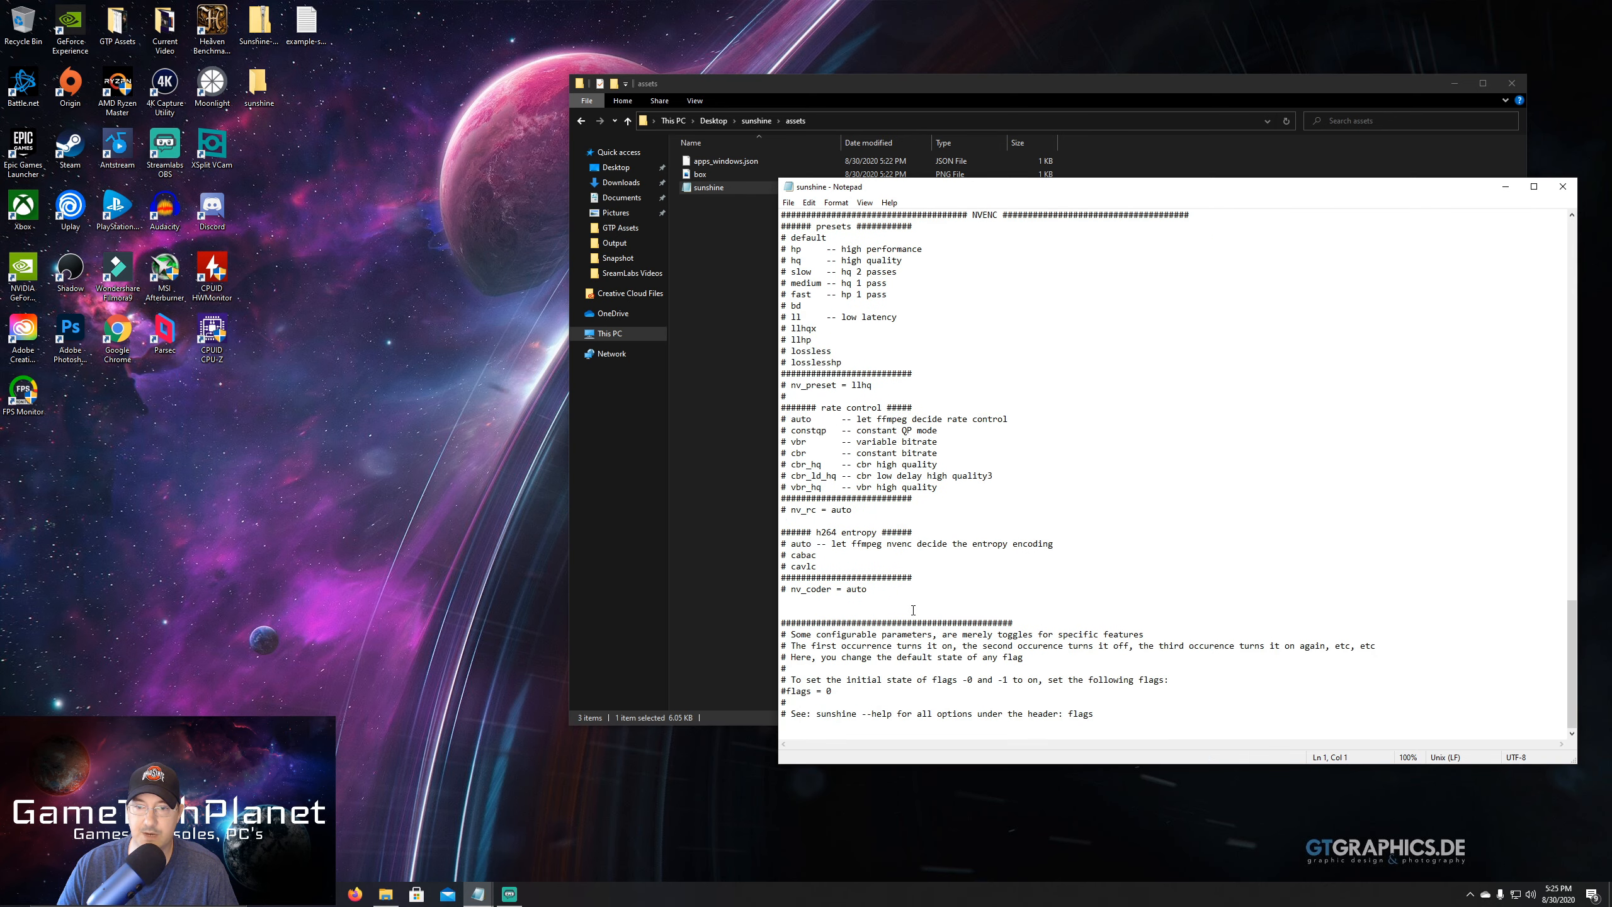
pyautogui.scroll(17, 913, 609)
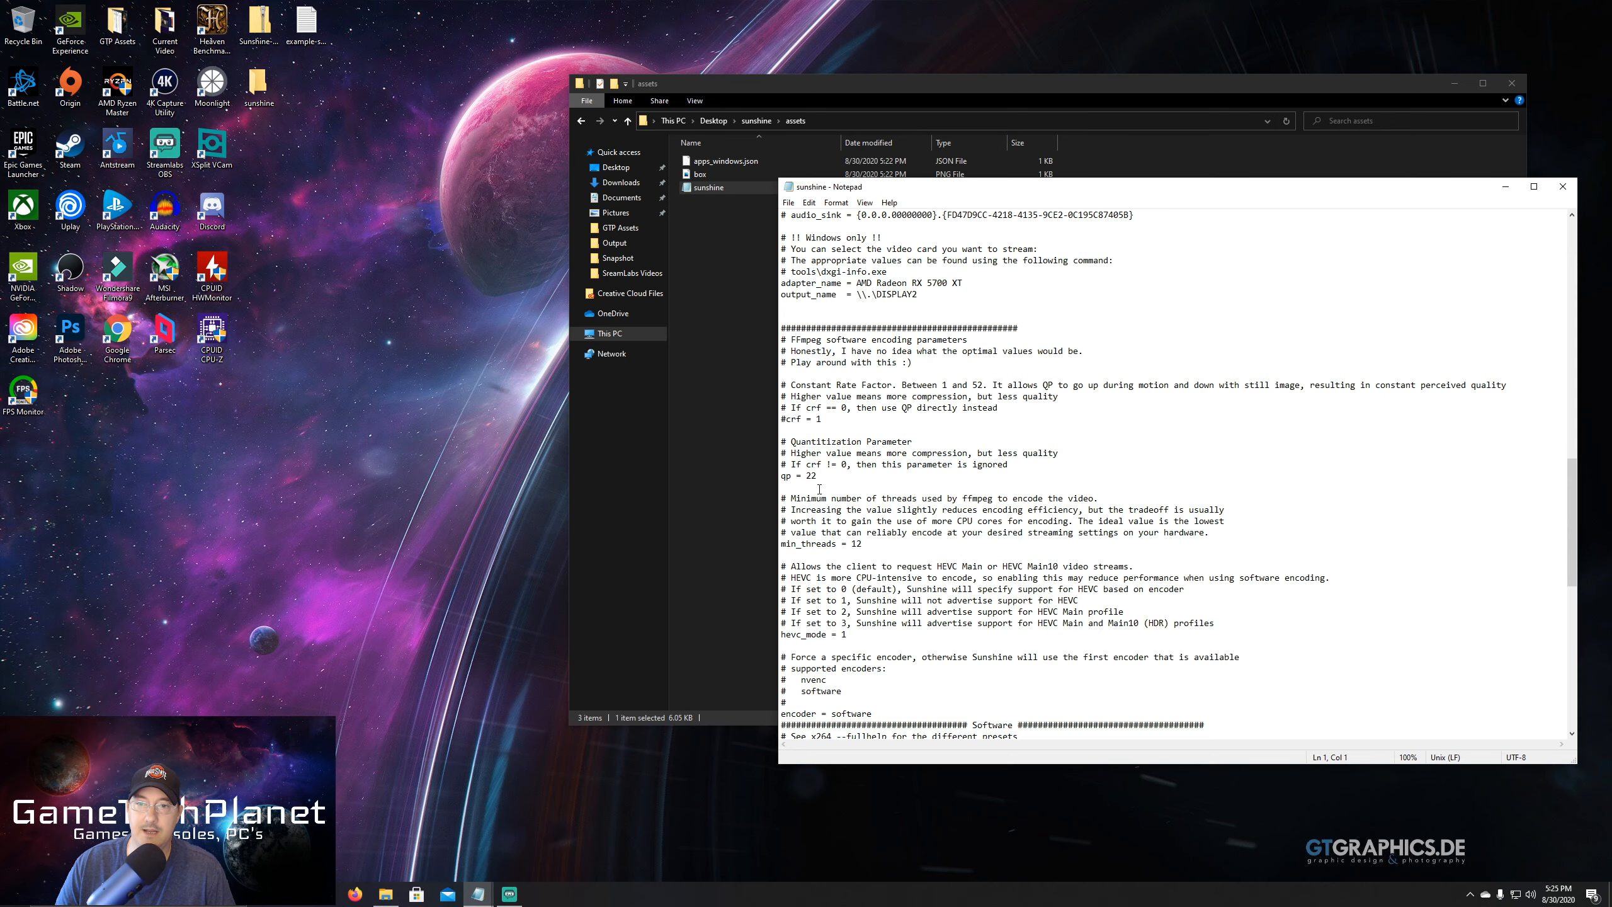
pyautogui.scroll(6, 1030, 454)
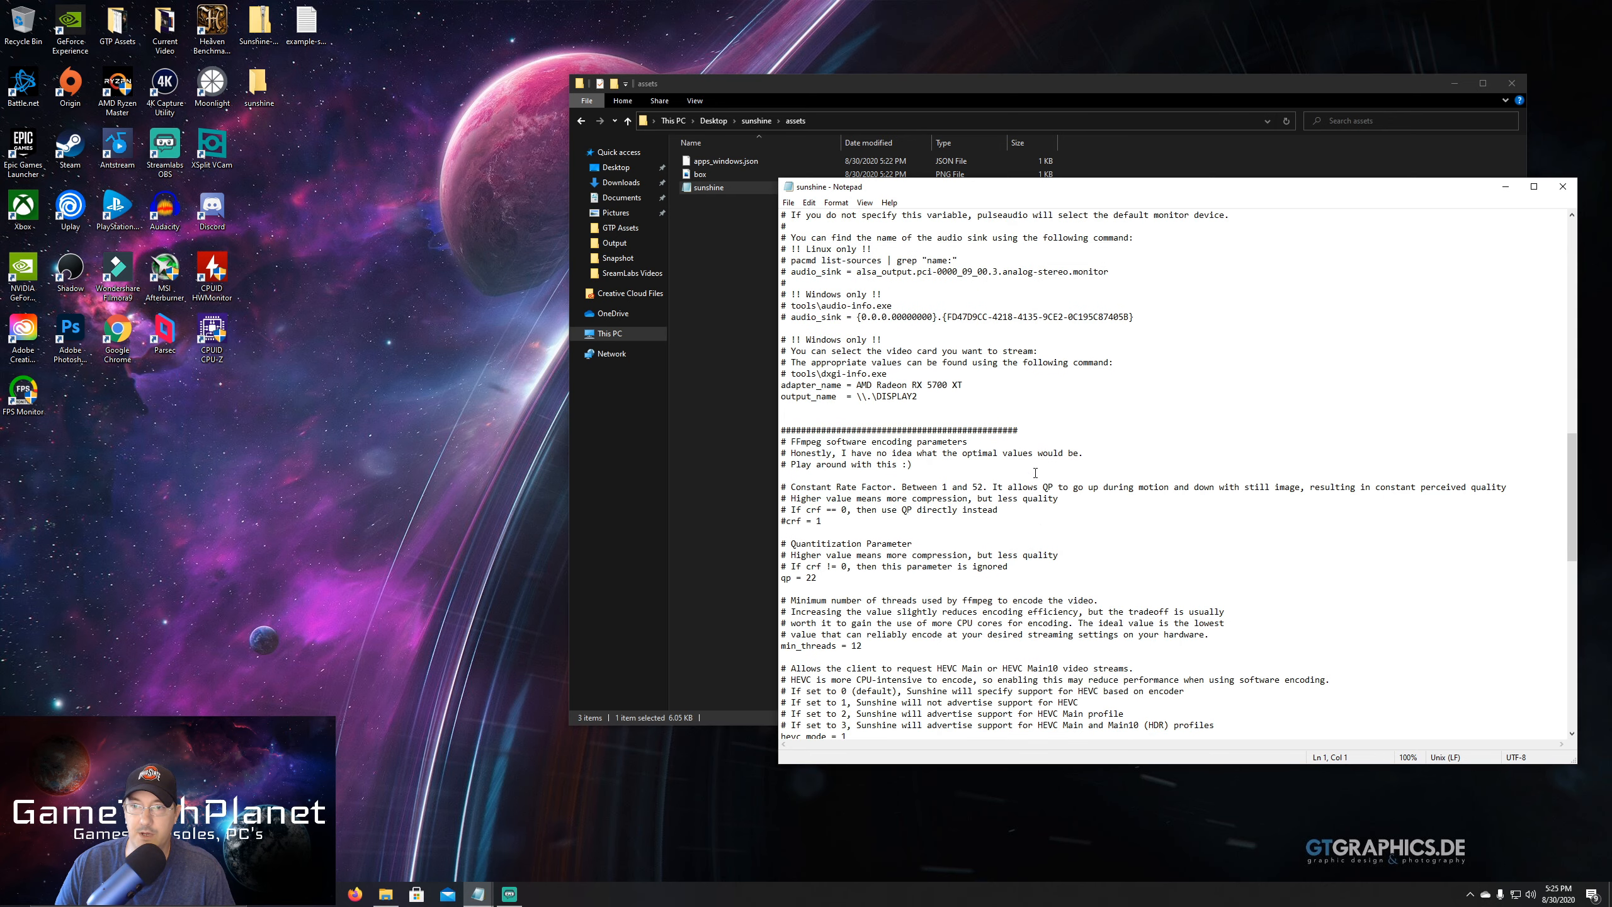
pyautogui.scroll(20, 1030, 454)
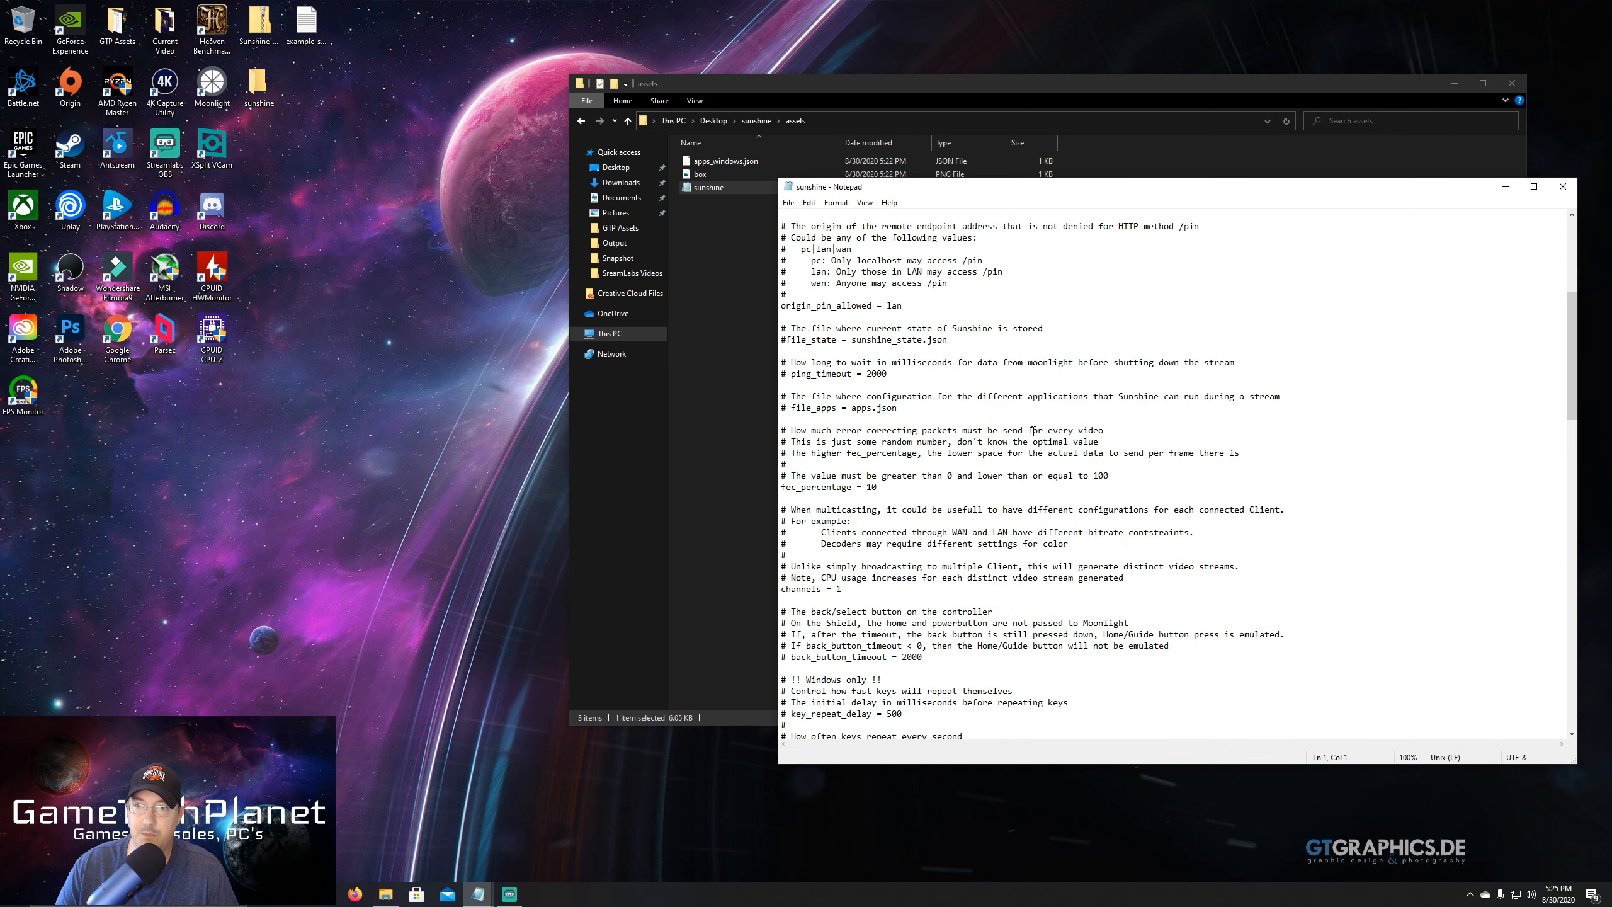
pyautogui.scroll(3, 1032, 430)
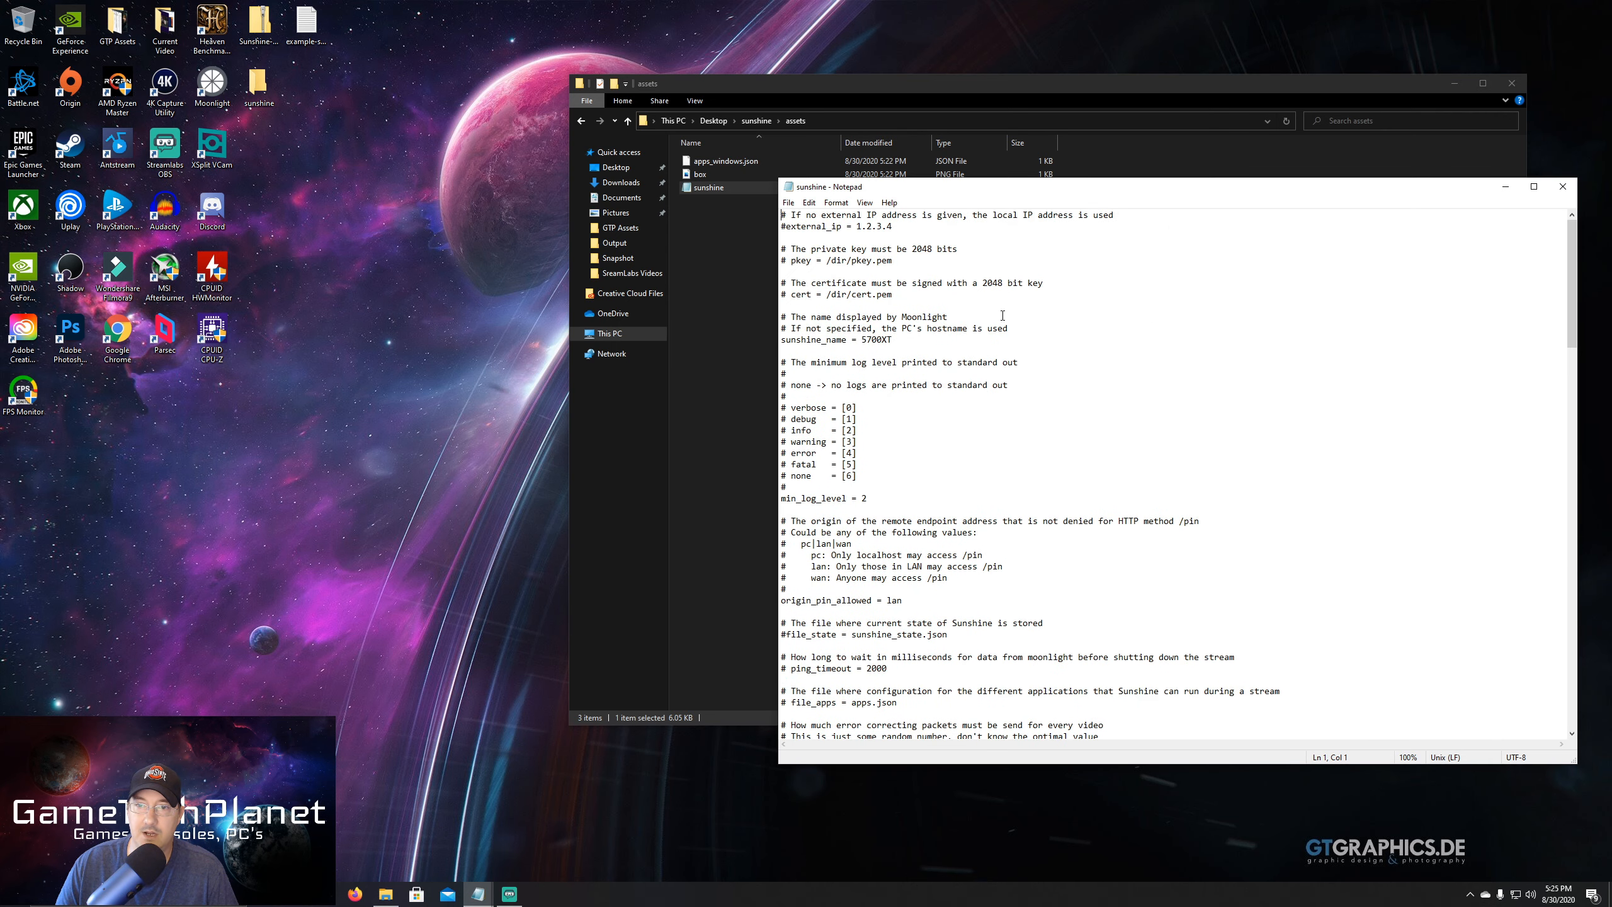
# Minimize all windows, switch to the Maximum Settings dashboard in Firefox and open the virtual machine's console
pyautogui.press('super+d')
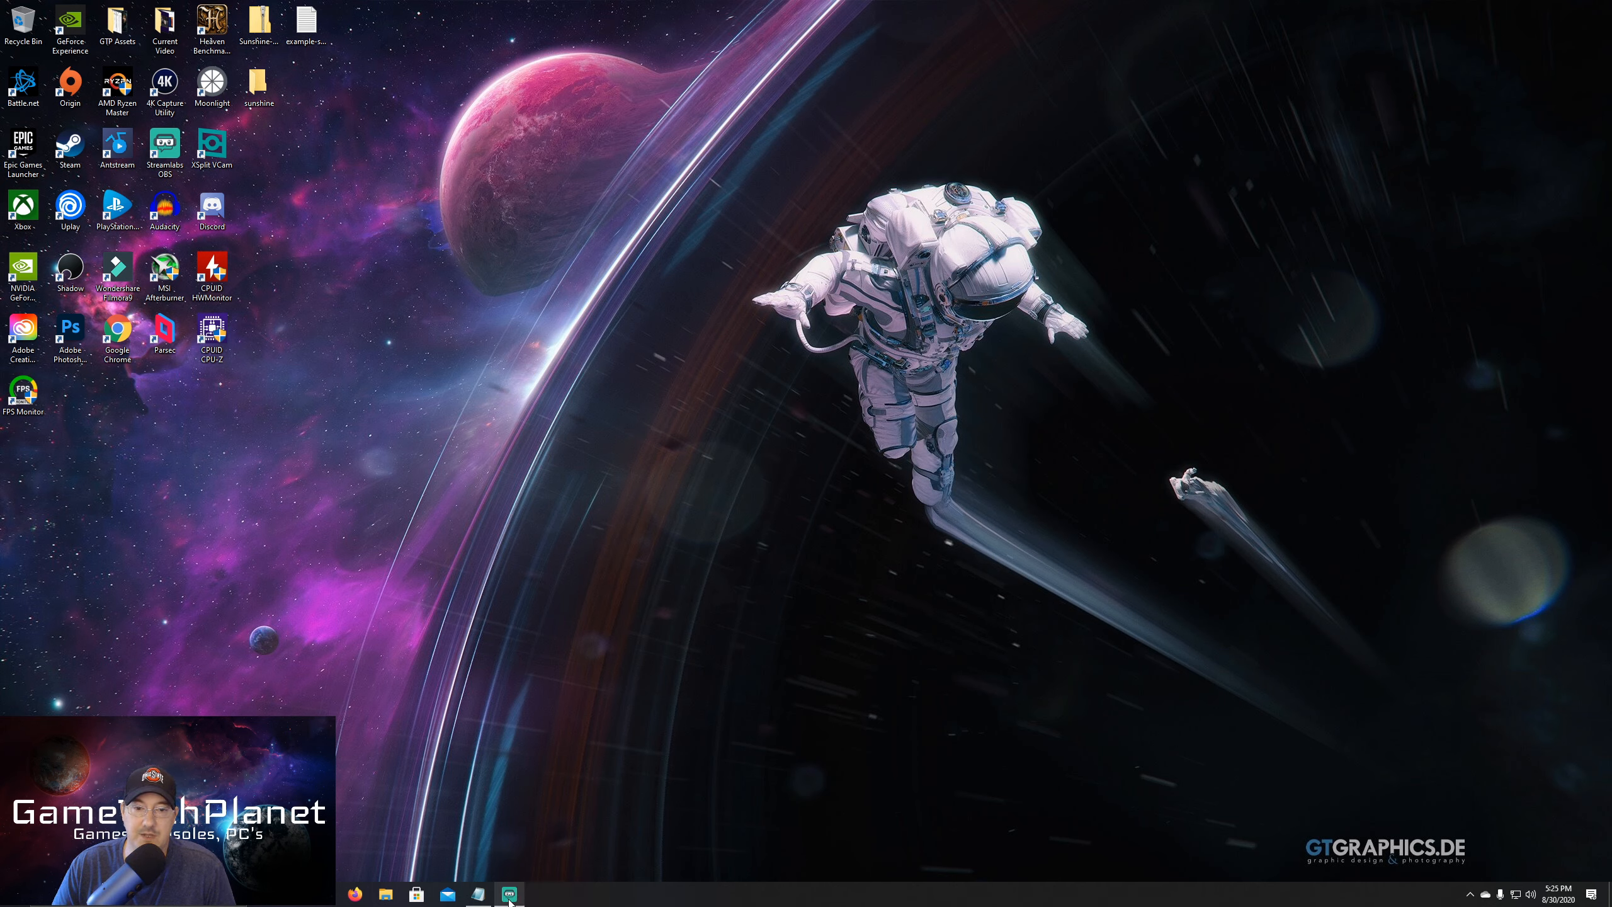
pyautogui.moveTo(510, 901)
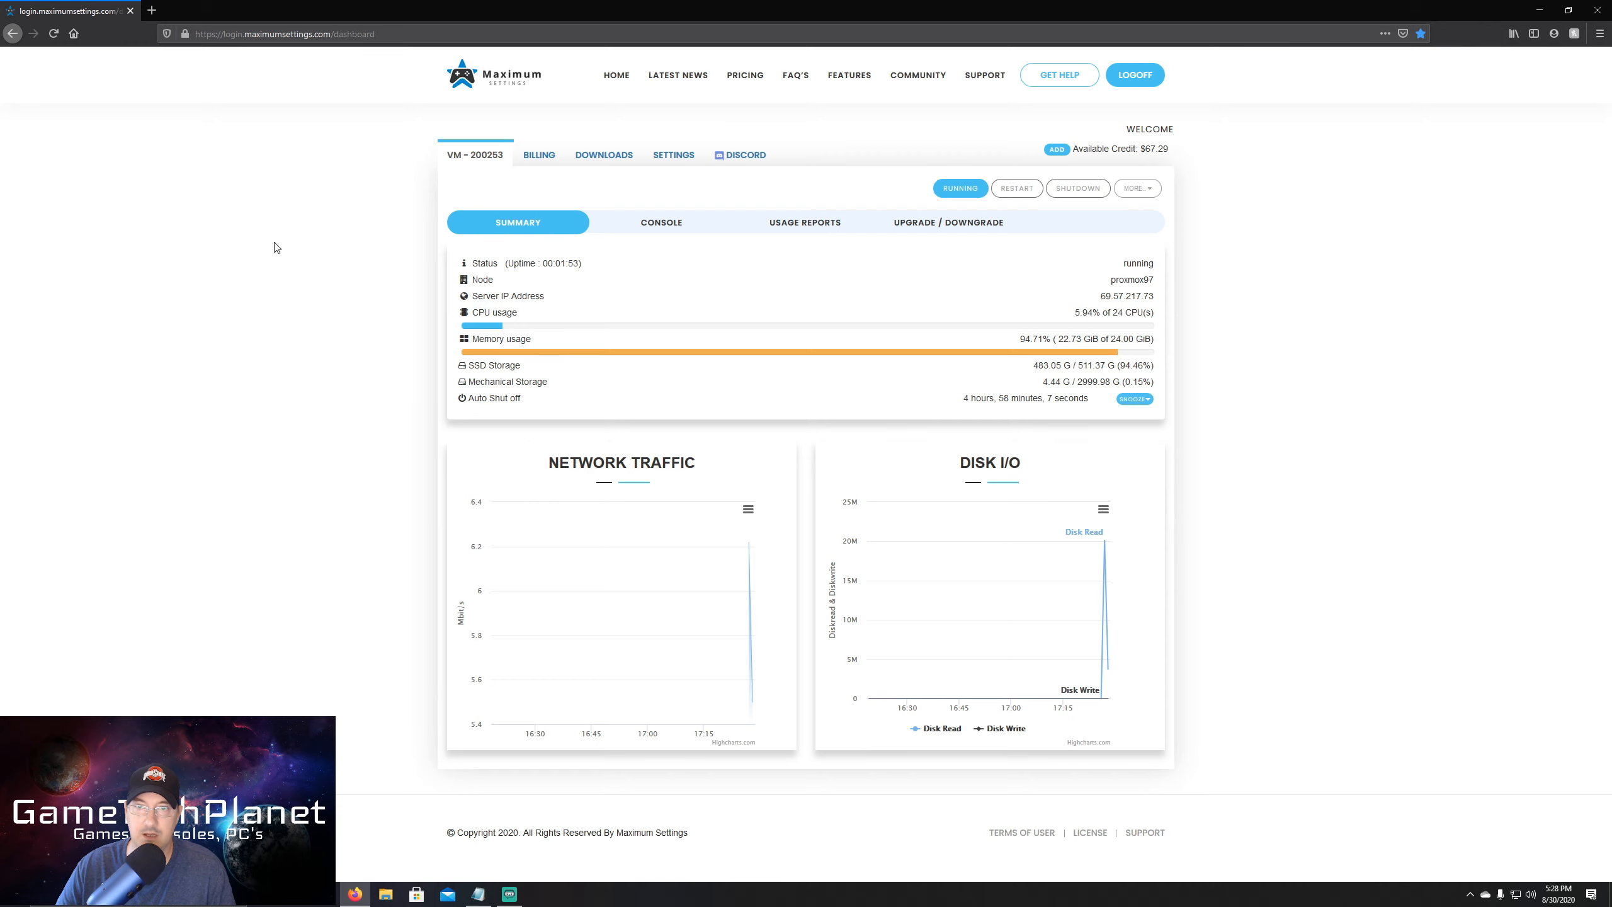
pyautogui.click(657, 229)
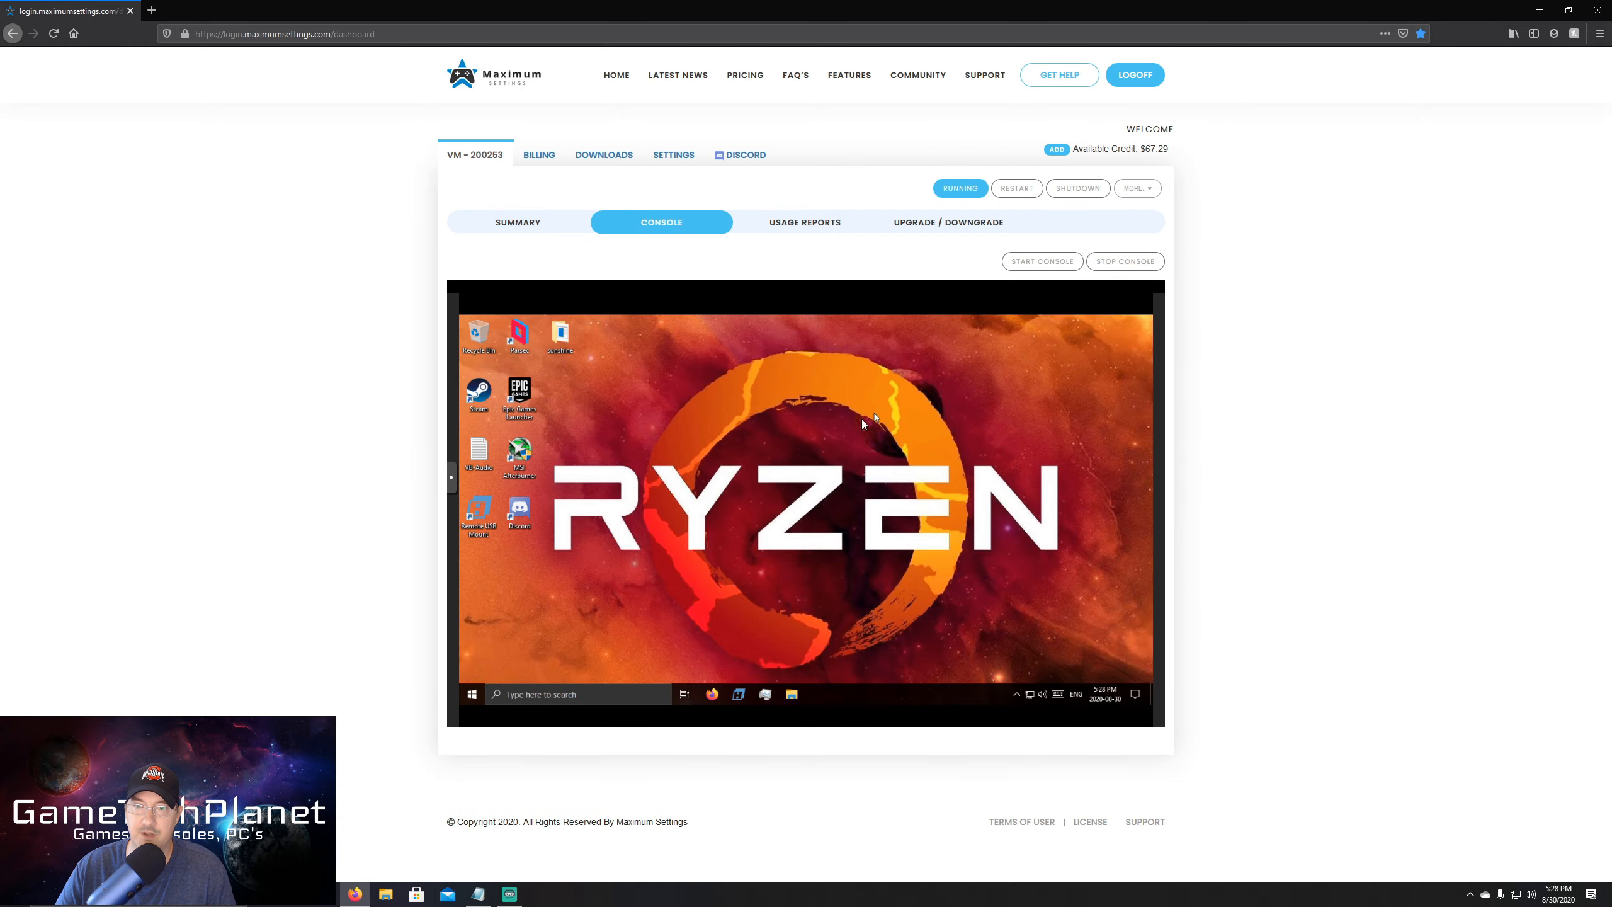